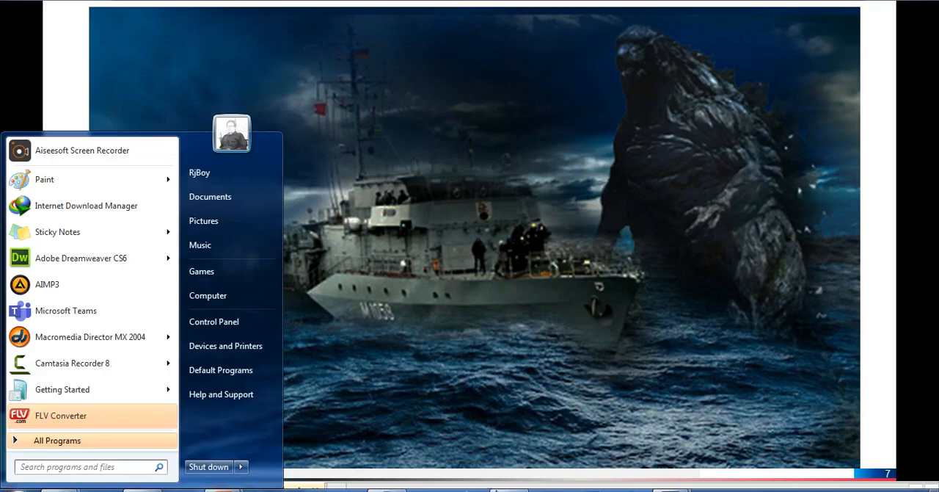
Step: Open laut.png from the "lpert-5-ayer mask" folder inside "DESAIIN GRAFIS-1 (PHOTOSOP DSR)" in the fullonline folder
click(11, 7)
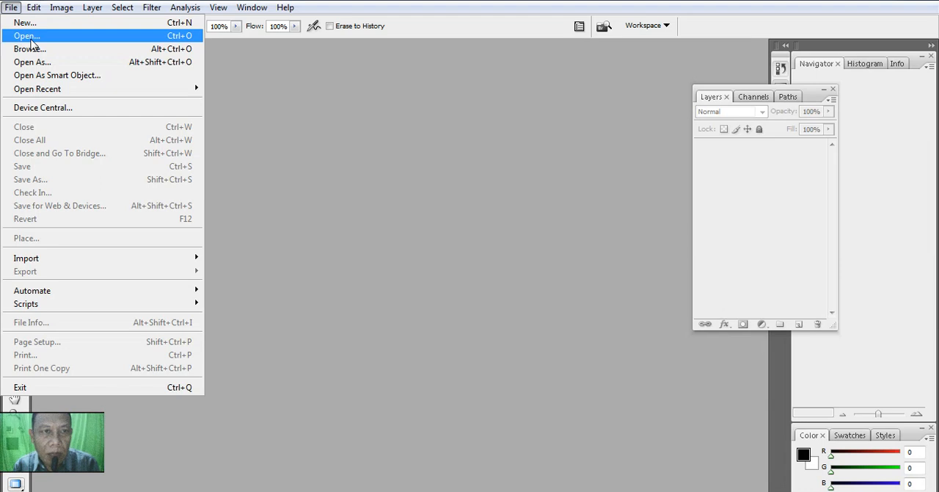
click(26, 36)
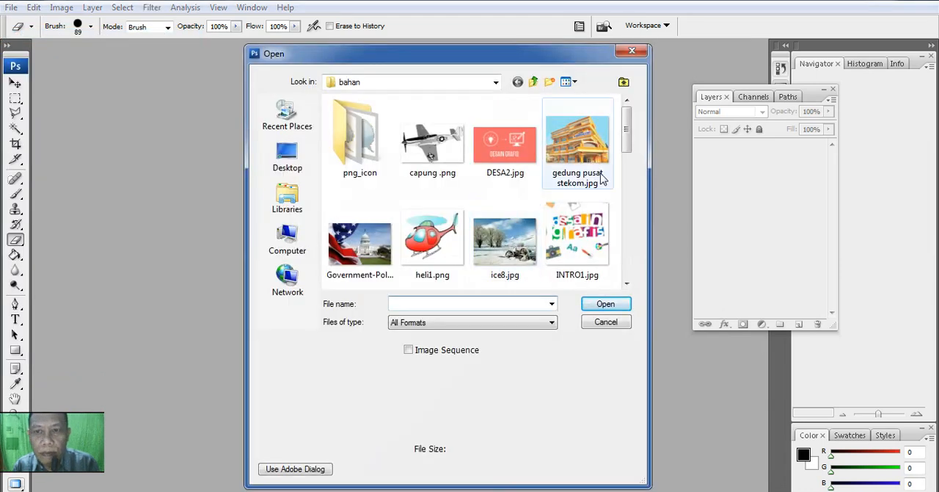
click(496, 82)
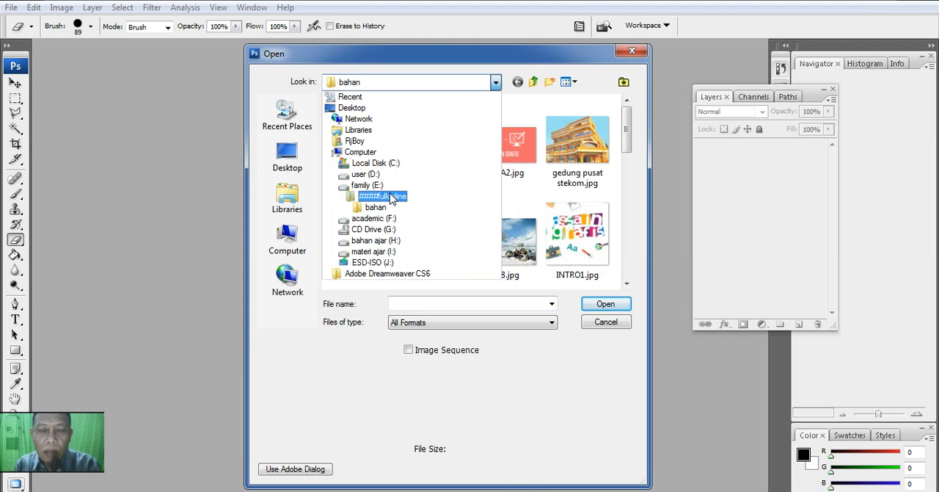
click(391, 197)
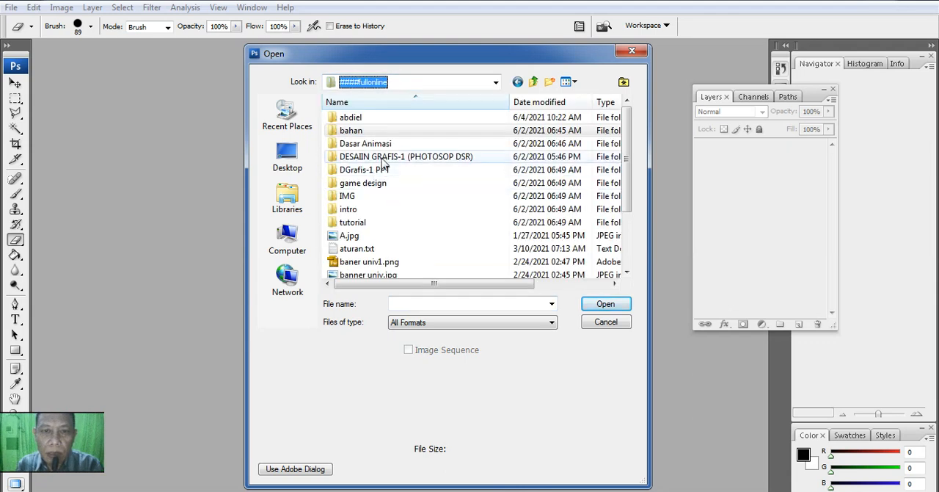
double_click(381, 157)
double_click(393, 131)
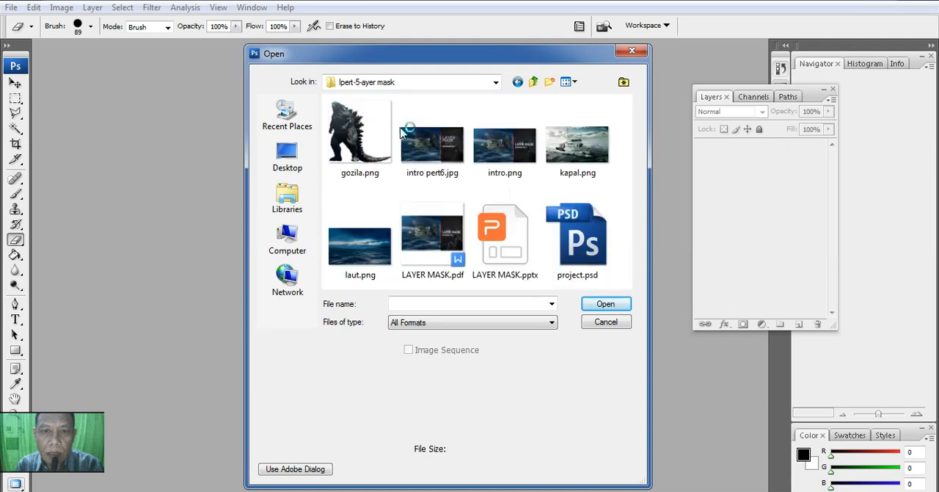
click(379, 247)
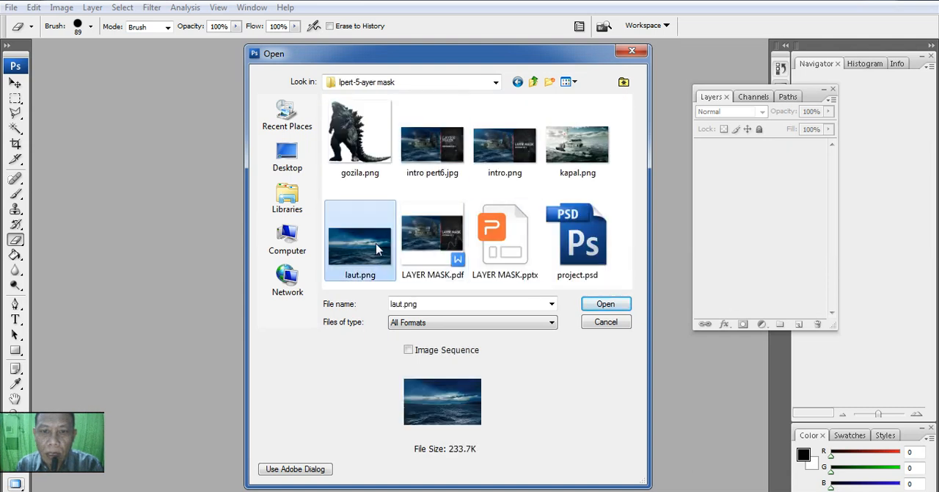
click(587, 306)
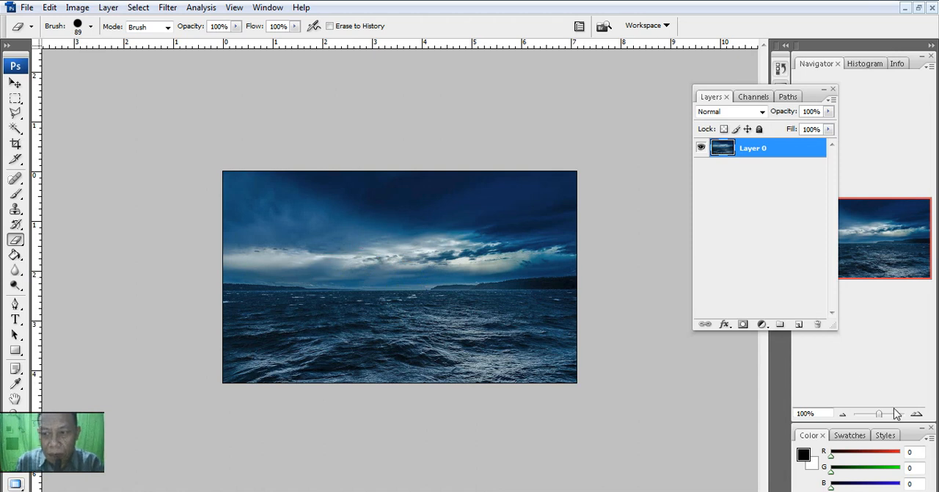
Step: Place gozila.png over the sea image at its default size and position, and rasterize the new layer
click(916, 414)
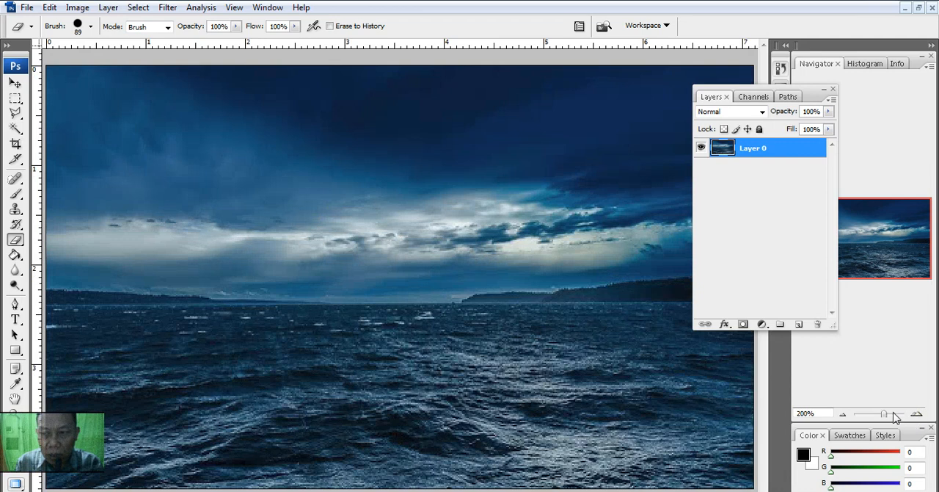
drag(885, 413, 882, 414)
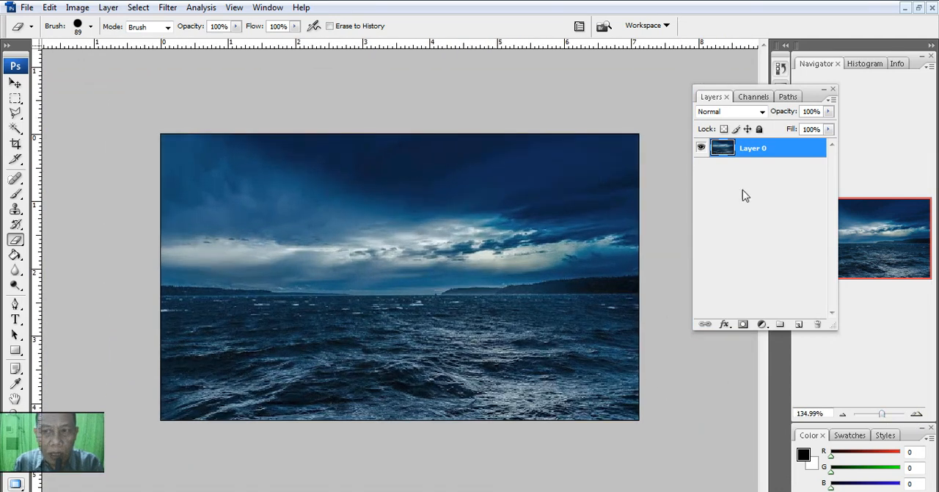
click(26, 8)
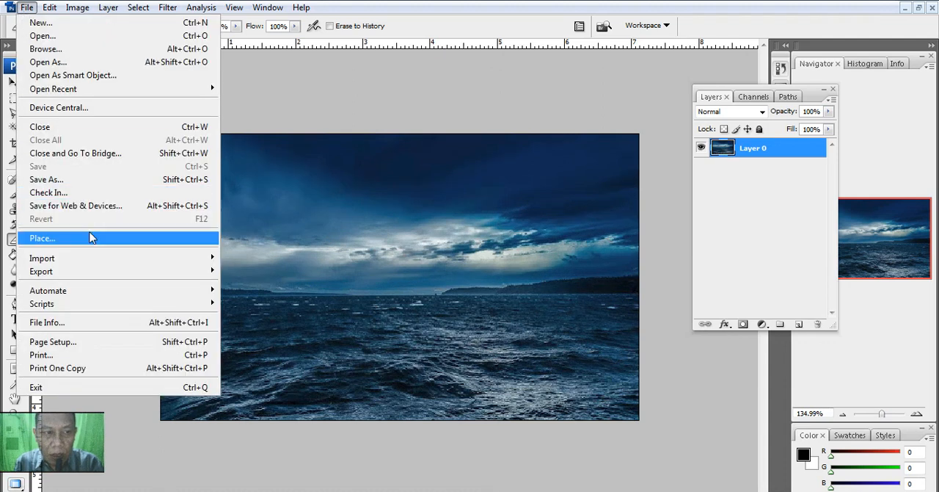
click(88, 239)
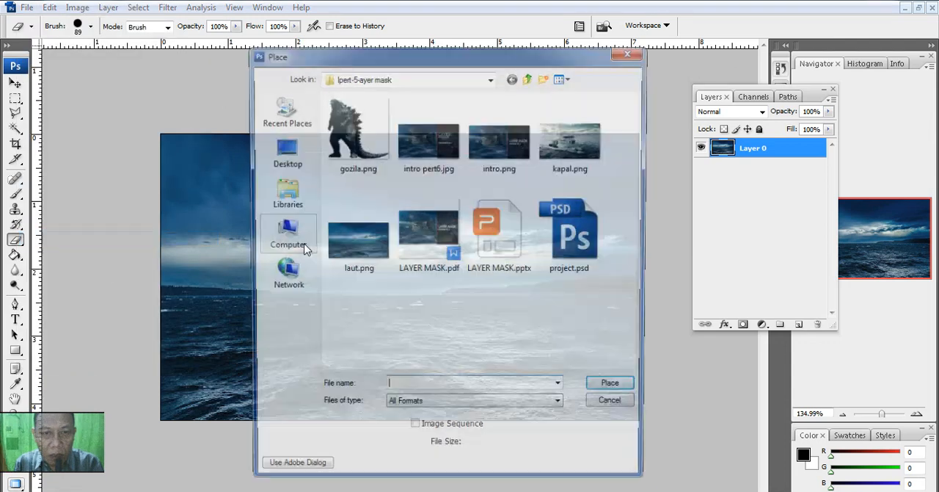
click(356, 132)
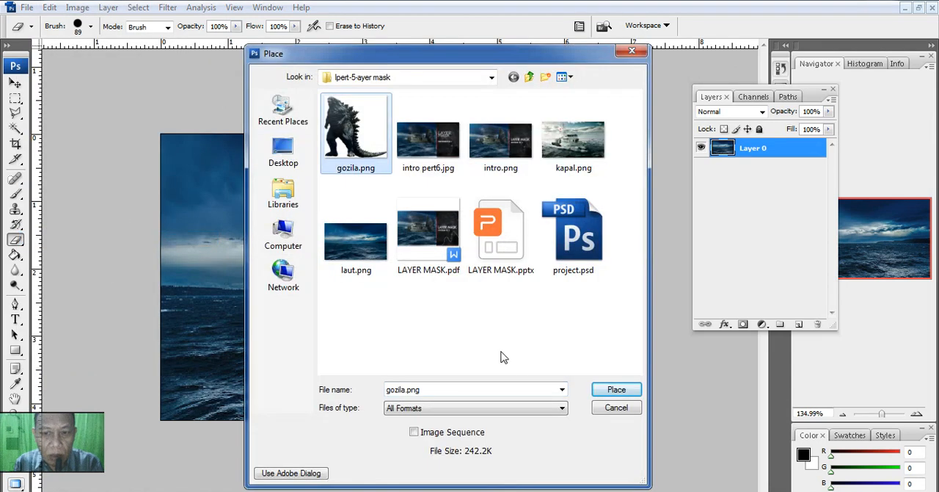
click(615, 389)
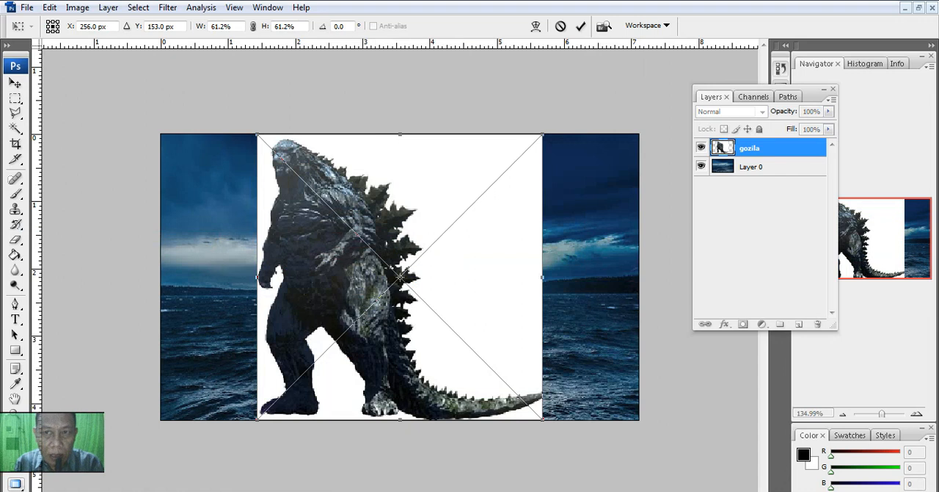
click(580, 26)
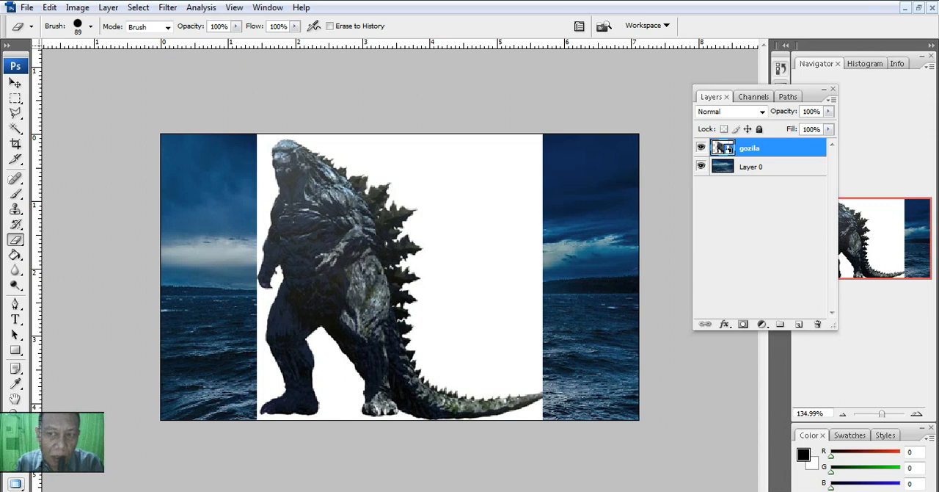
right_click(772, 148)
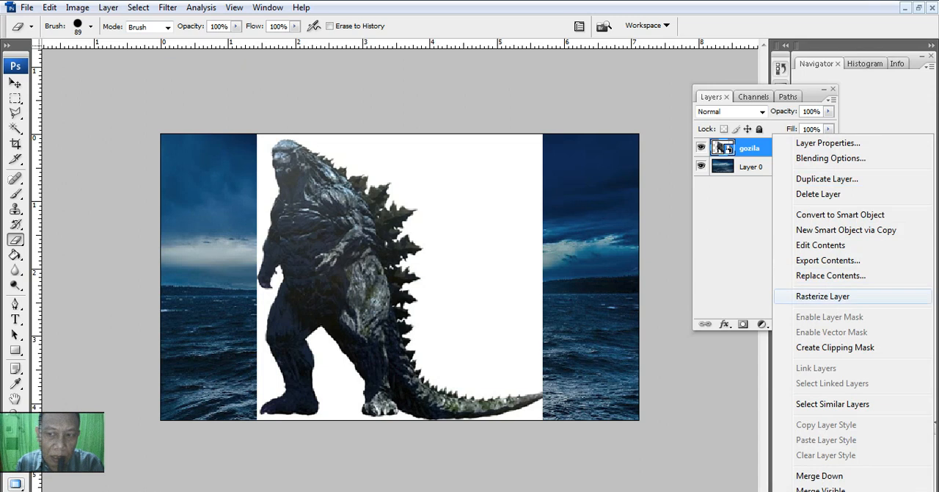
click(822, 296)
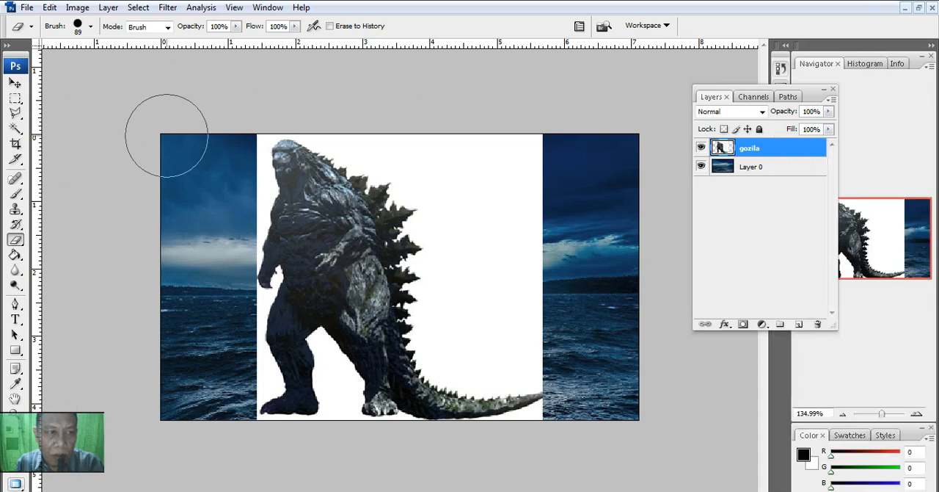
Step: Select the white background behind the creature's back with the Magic Wand, feather the selection by 3 and delete it
click(14, 127)
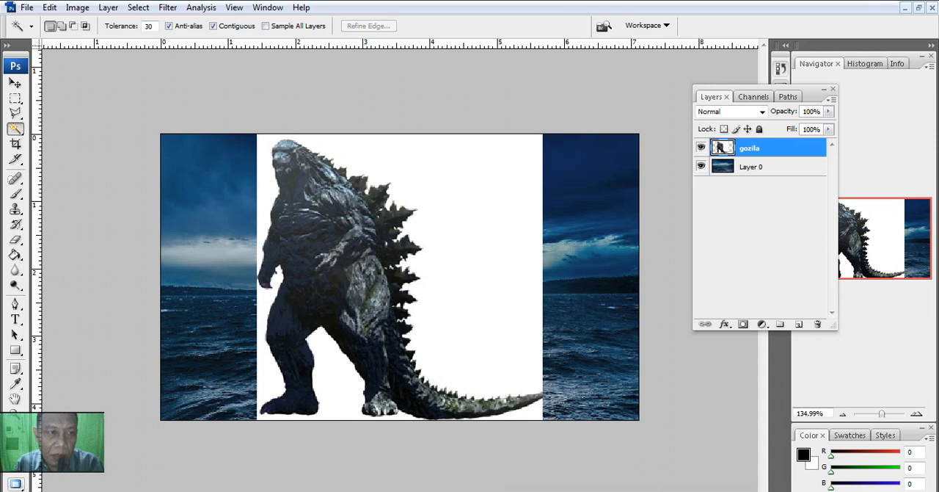
click(15, 128)
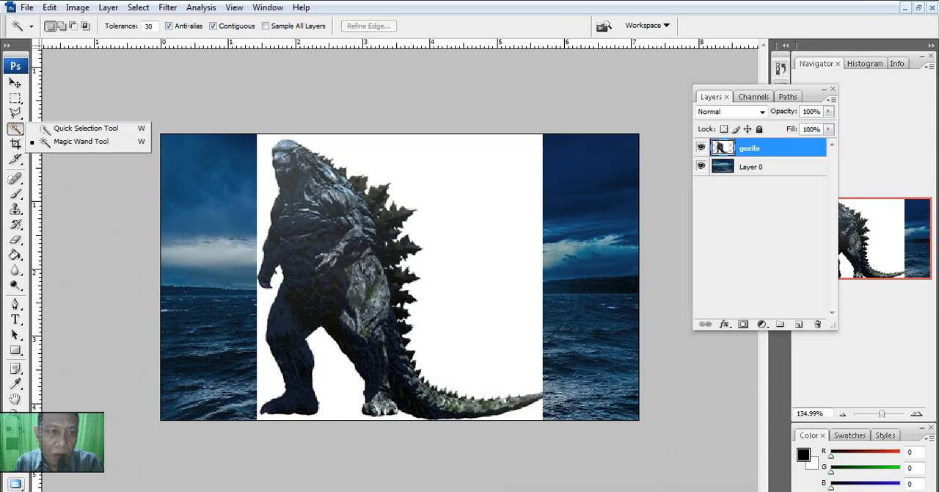
click(80, 141)
click(470, 179)
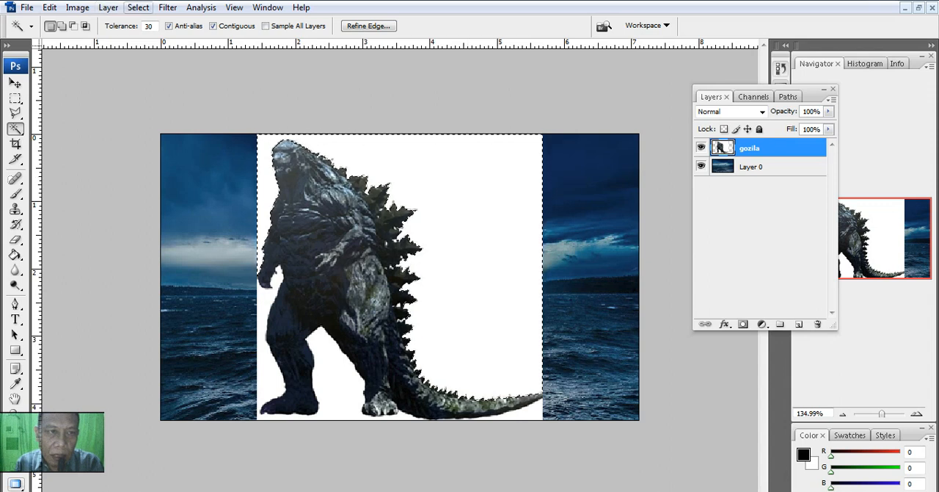
click(138, 7)
mouse_move(184, 159)
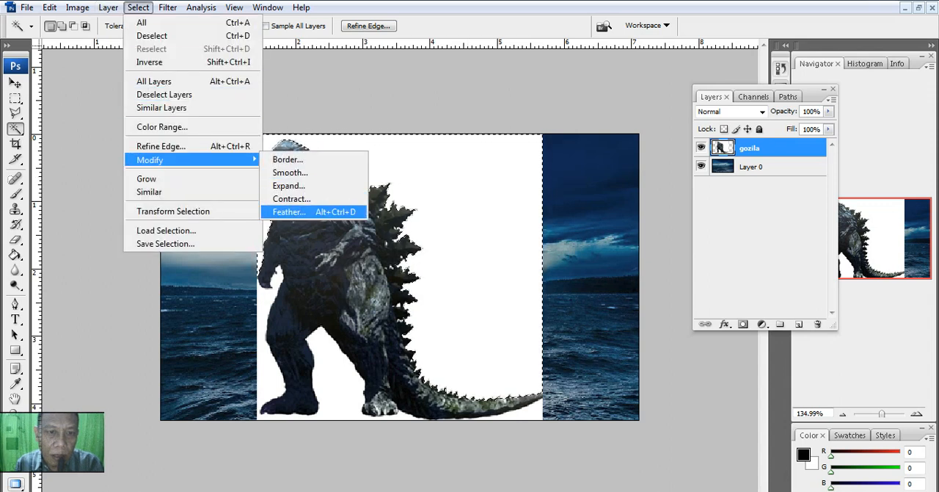
click(289, 211)
text(3)
key(Return)
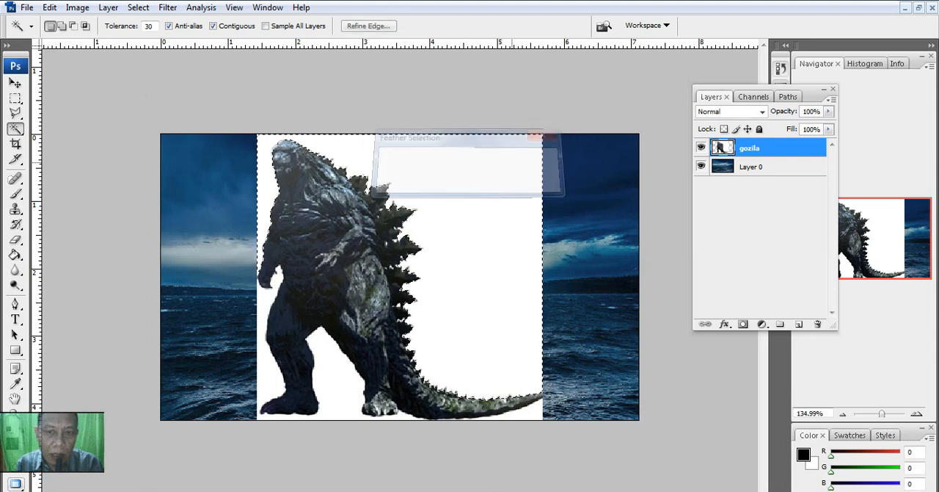
key(Delete)
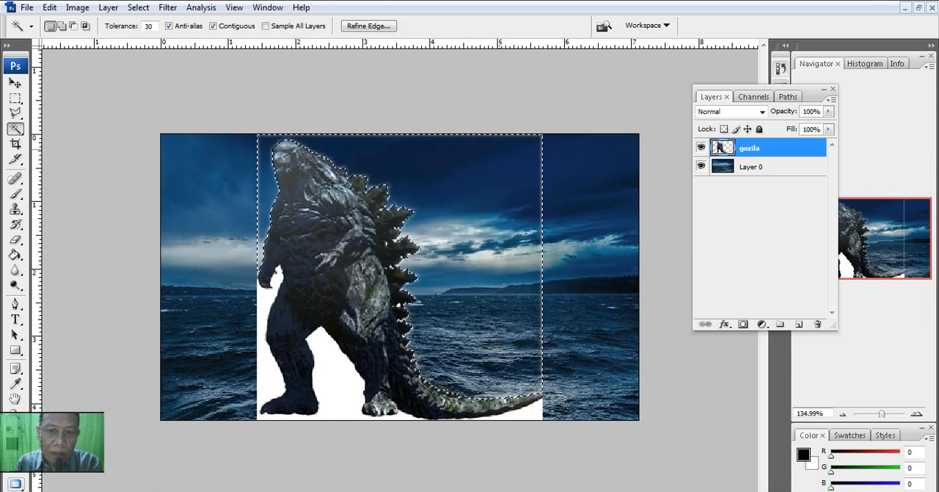
Step: Remove the remaining white areas around the creature's legs and below its tail with the Magic Wand
click(326, 359)
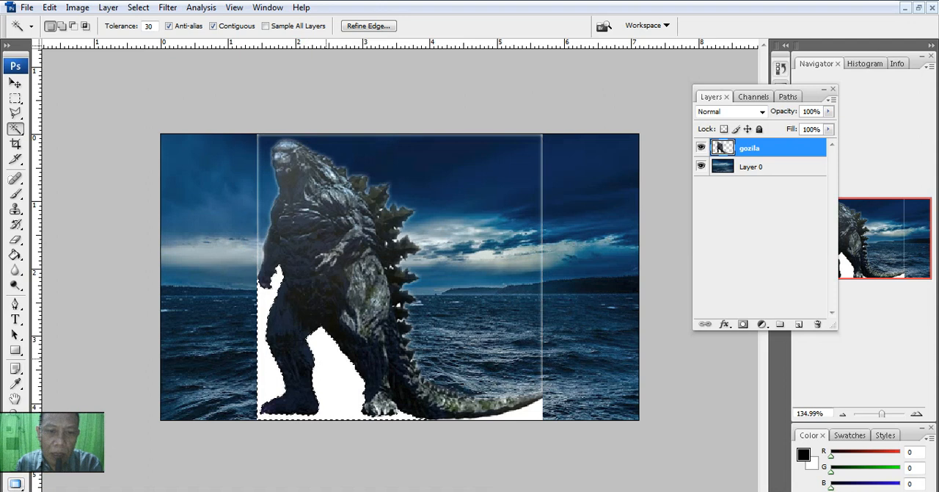
key(Delete)
click(531, 412)
Step: Select the leftover pale border and halo around the creature with the Magic Wand, delete it and clear the selection
click(529, 281)
click(544, 247)
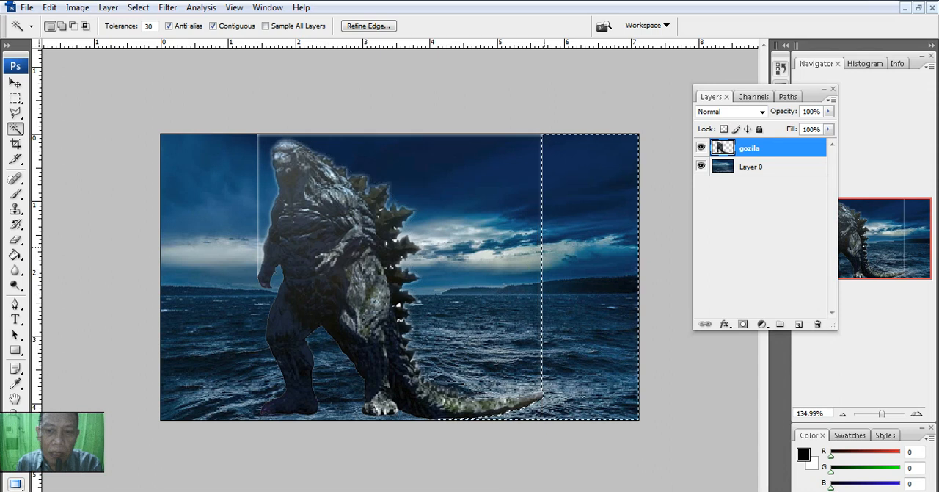
click(256, 171)
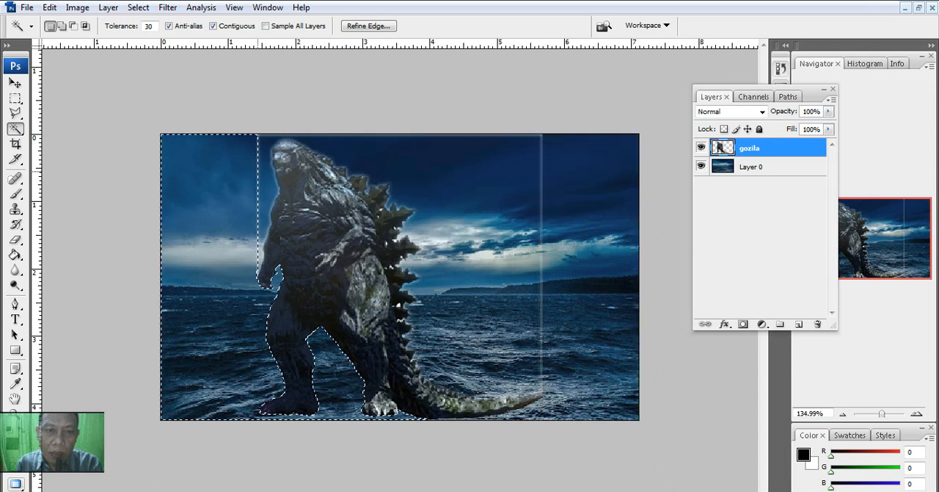
click(258, 171)
key(Delete)
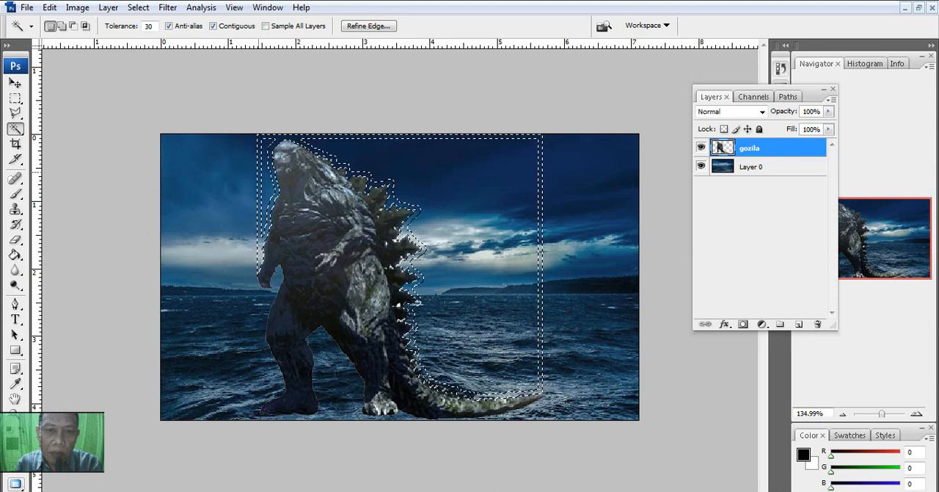
key(ctrl+d)
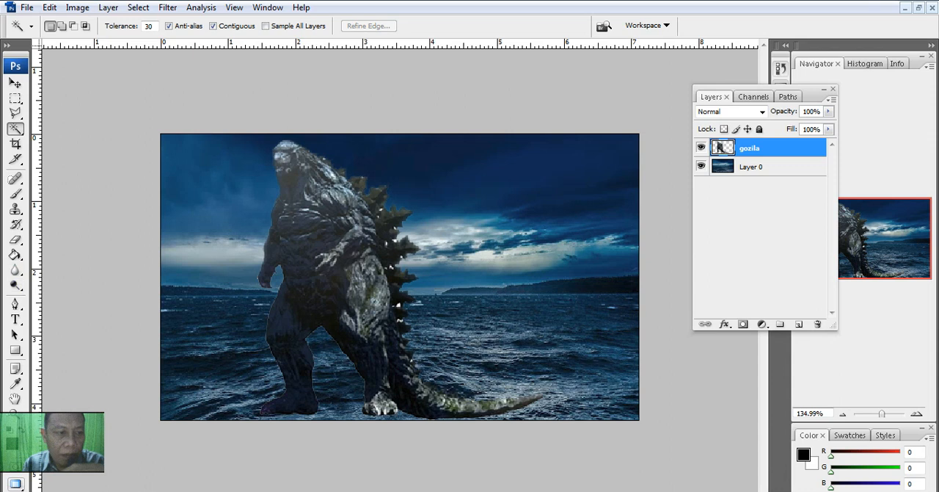
Step: Darken the creature from its head and chest down to its feet with the Burn tool at 50% exposure
click(14, 286)
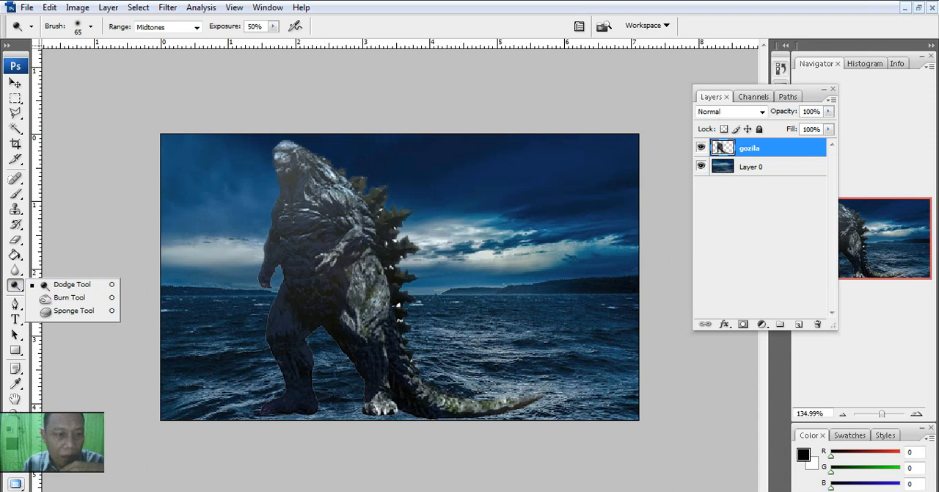
click(69, 298)
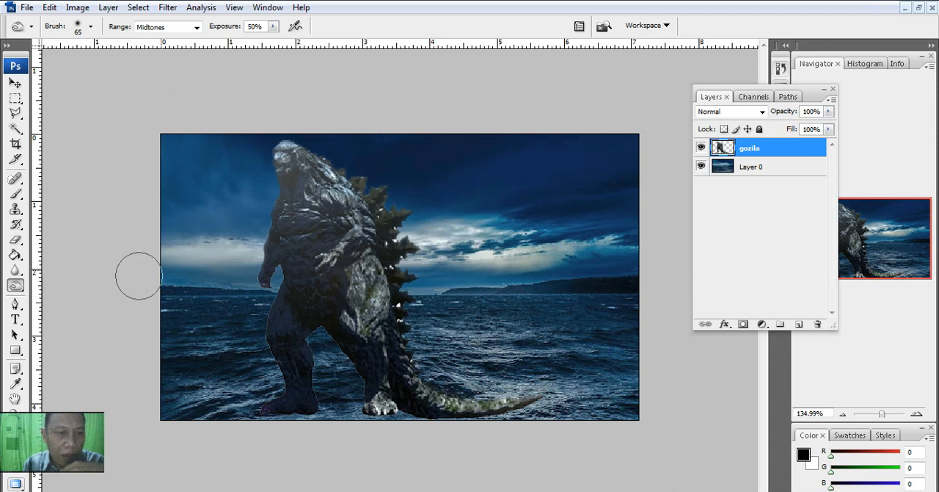
drag(289, 191, 281, 172)
mouse_move(273, 237)
mouse_down()
mouse_move(287, 298)
mouse_move(268, 329)
mouse_move(301, 395)
mouse_move(381, 412)
mouse_up()
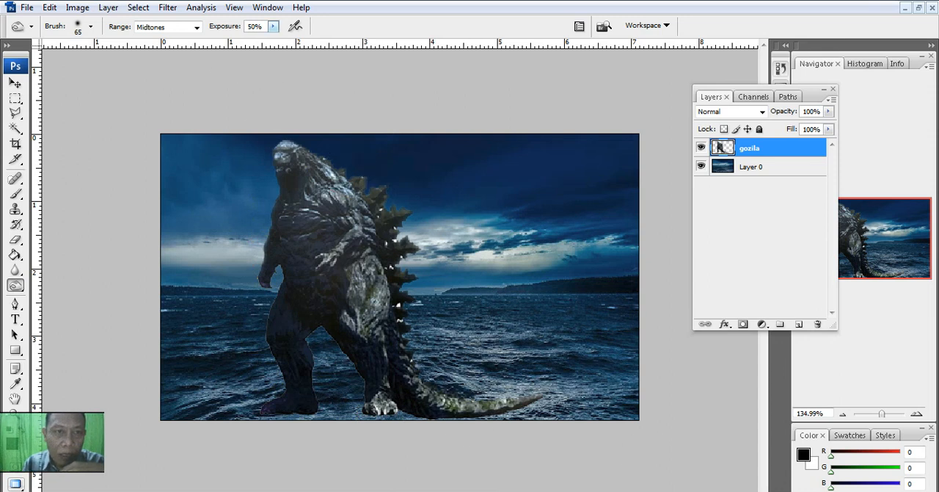
Step: Lower the Burn exposure to 19% and darken the creature further, starting at its head
click(273, 27)
drag(273, 40, 260, 39)
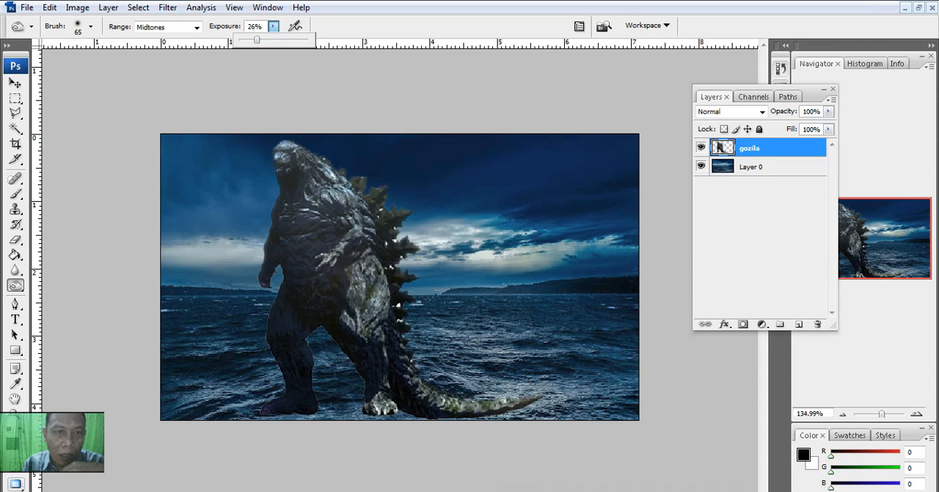
click(284, 154)
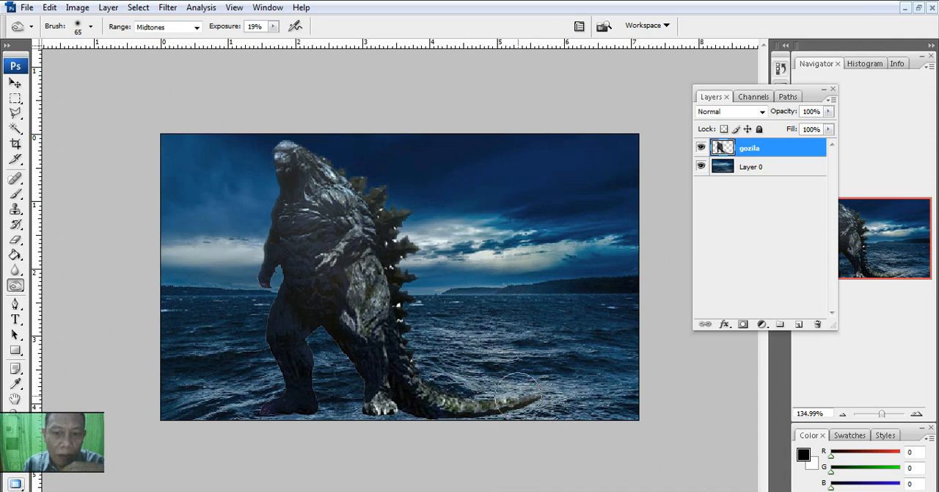
Step: Raise the Burn exposure to 33% and darken the creature's upper back and torso
click(273, 26)
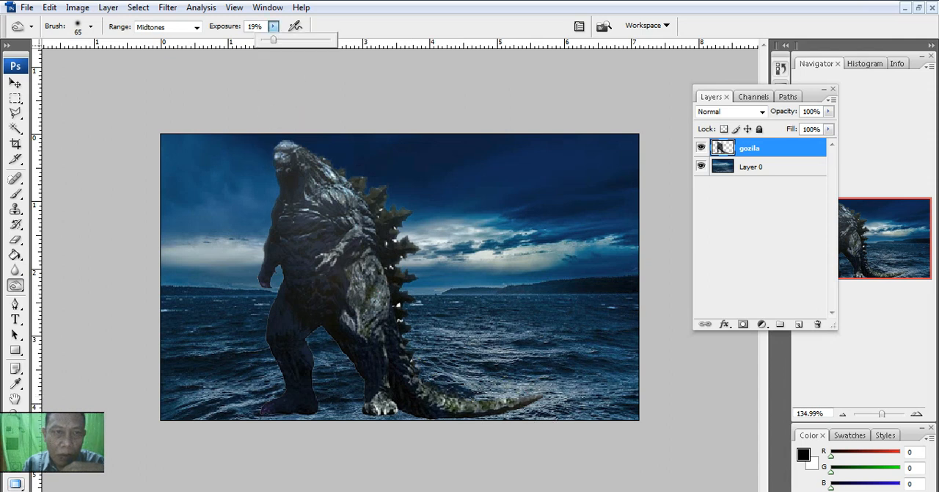
drag(280, 40, 284, 41)
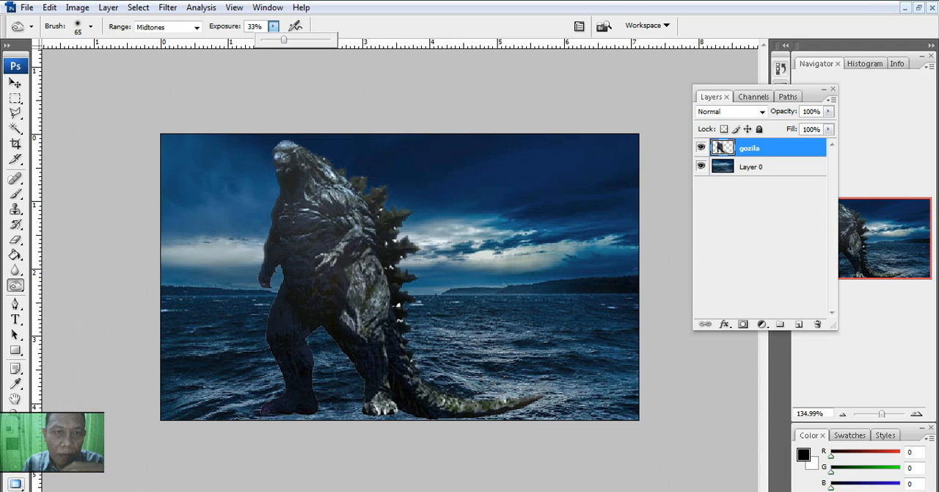
click(313, 162)
mouse_move(378, 228)
mouse_down()
mouse_move(395, 260)
mouse_move(399, 338)
mouse_move(422, 389)
mouse_move(457, 416)
mouse_move(543, 404)
mouse_move(414, 393)
mouse_move(491, 402)
mouse_move(402, 330)
mouse_move(365, 260)
mouse_move(363, 309)
mouse_move(335, 207)
mouse_move(284, 155)
mouse_move(318, 170)
mouse_move(358, 209)
mouse_move(334, 185)
mouse_move(355, 264)
mouse_up()
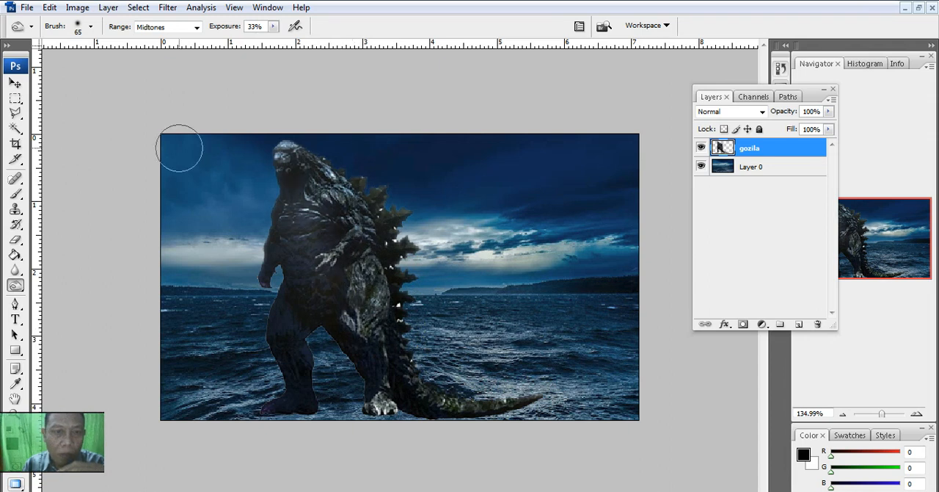
Step: Apply Color Balance to the gozila layer, setting the midtone colour levels to -29, -23 and 0
click(77, 7)
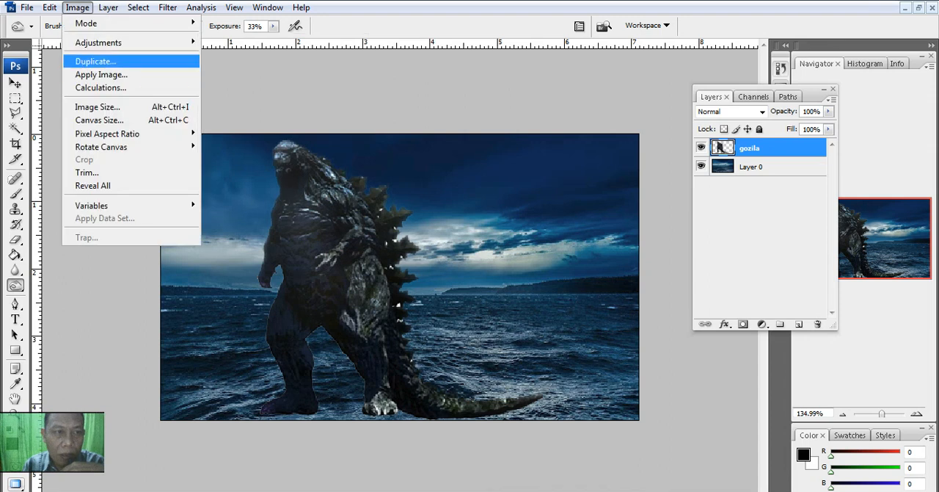
mouse_move(99, 42)
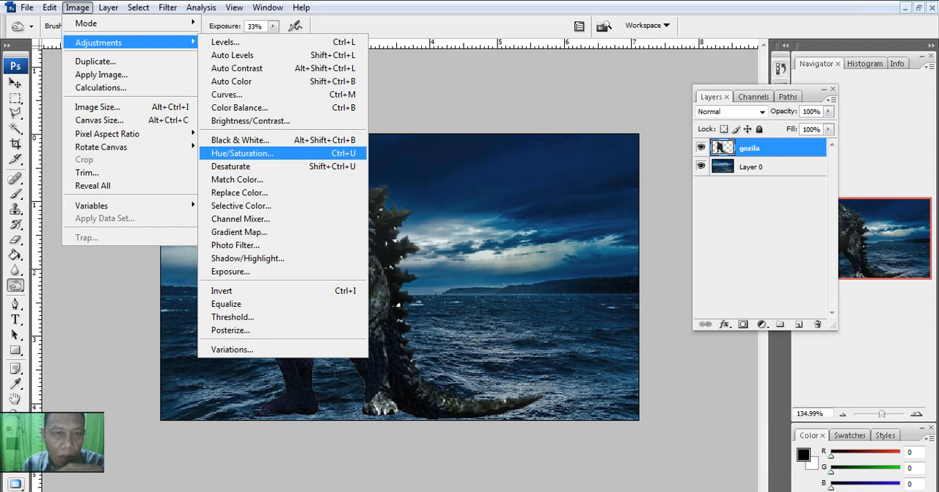
click(239, 107)
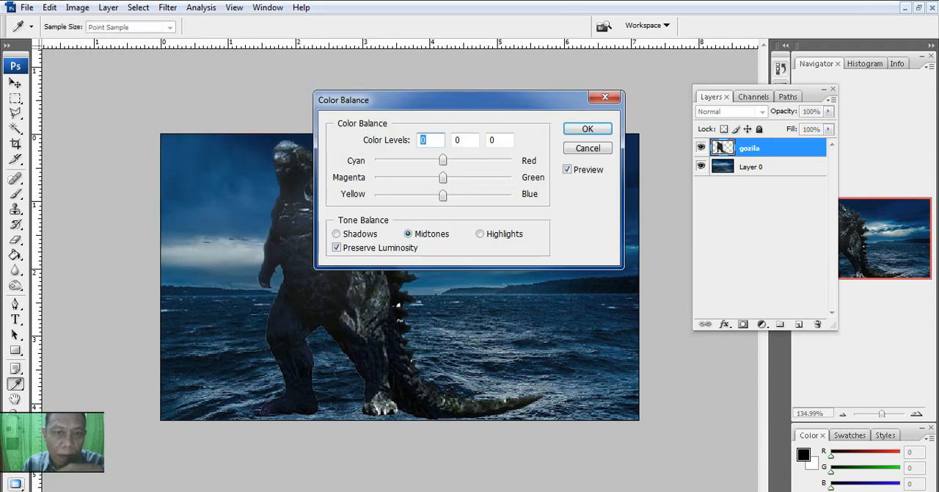
drag(440, 100, 513, 83)
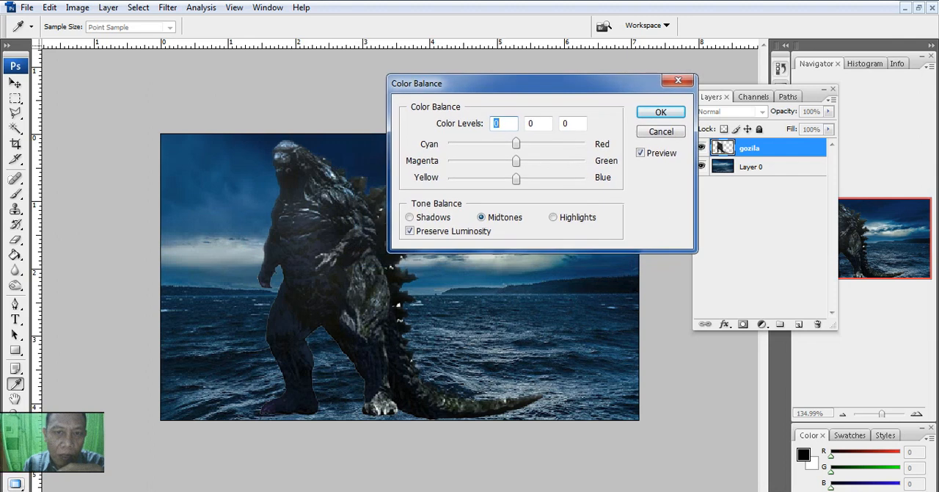
mouse_move(516, 143)
mouse_down()
mouse_move(549, 144)
mouse_move(511, 144)
mouse_up()
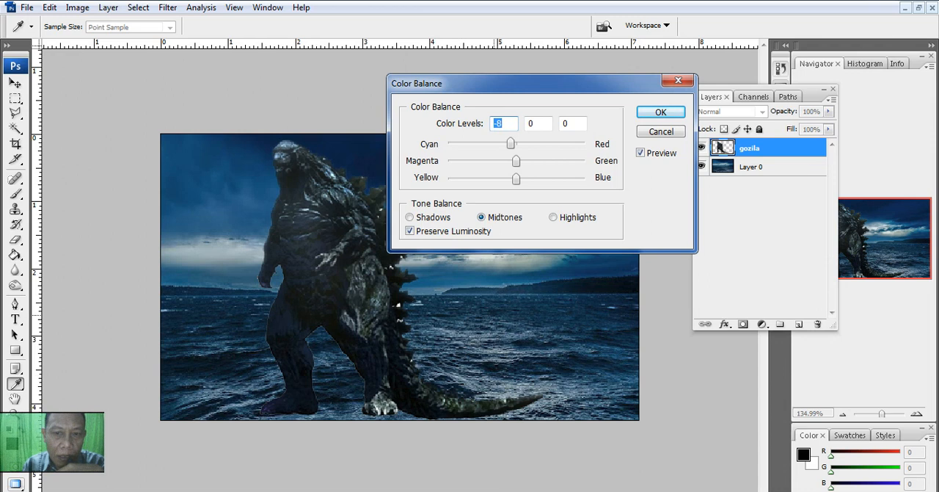
drag(510, 144, 516, 177)
double_click(499, 123)
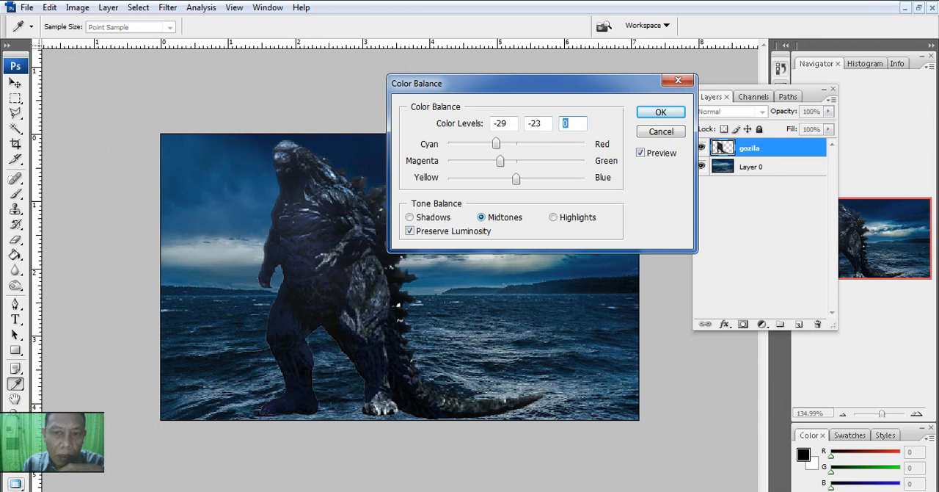
Step: Shift the creature's shadows toward blue, set its highlight colour levels to +44, +30 and +41, and apply the Color Balance
click(410, 218)
drag(516, 178, 505, 160)
mouse_move(516, 144)
mouse_down()
mouse_move(547, 144)
mouse_move(503, 144)
mouse_up()
click(554, 217)
drag(516, 179, 546, 143)
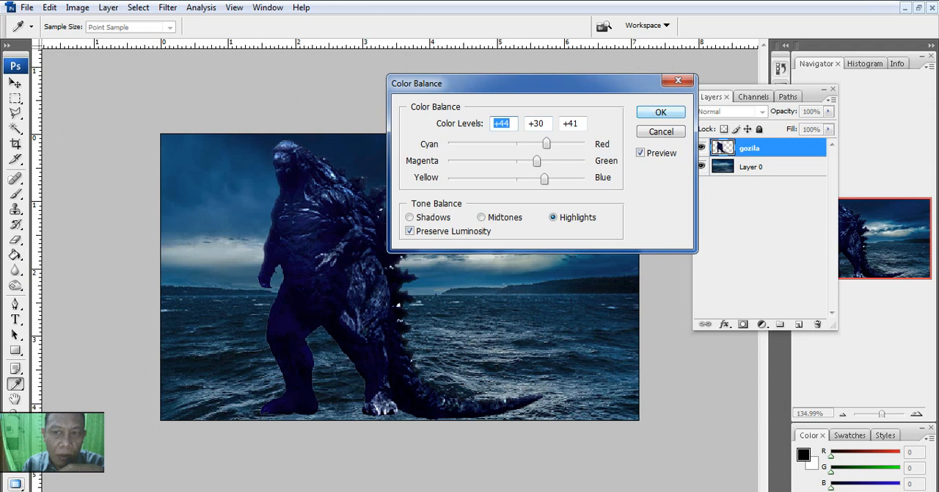
click(660, 112)
Step: Move the creature right of the scene's centre and add a layer mask to the gozila layer, leaving the mask selected
click(15, 83)
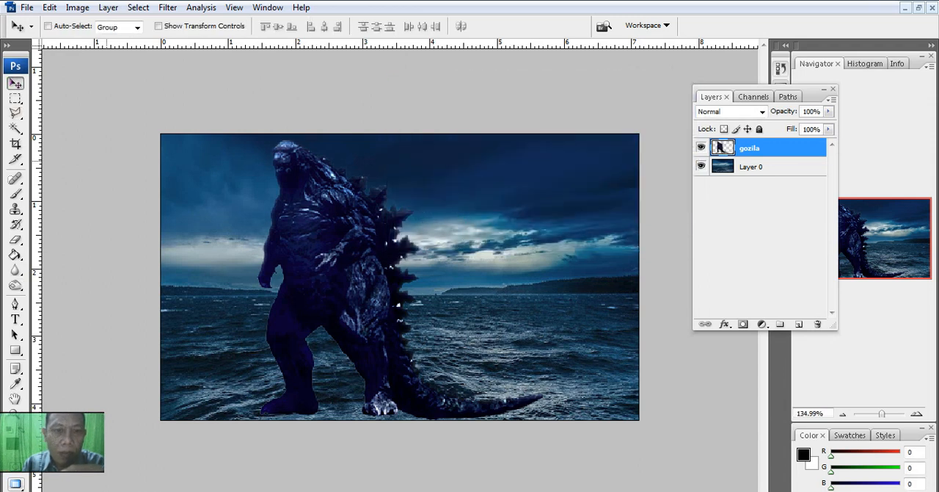
drag(310, 244, 415, 247)
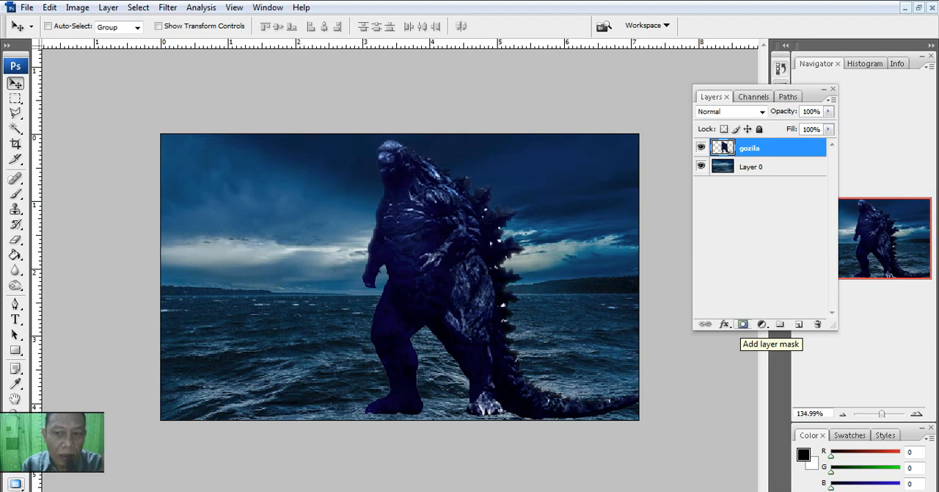
click(743, 324)
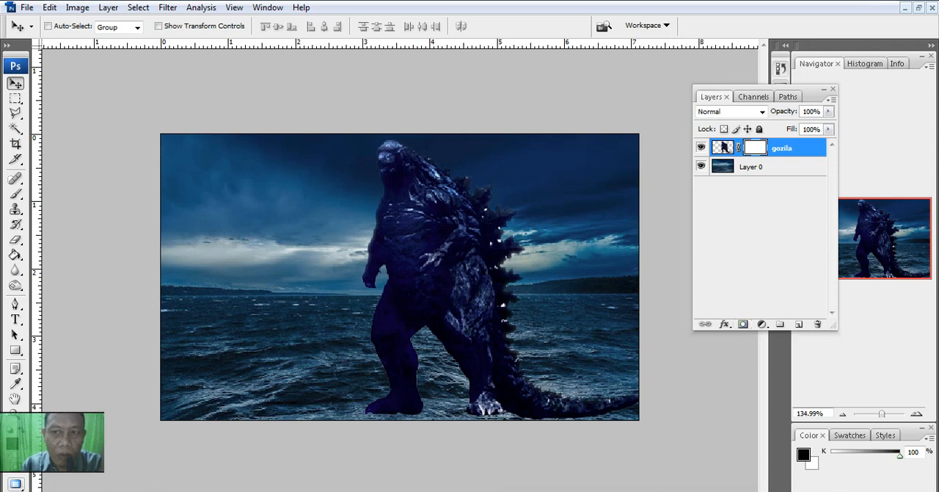
click(724, 147)
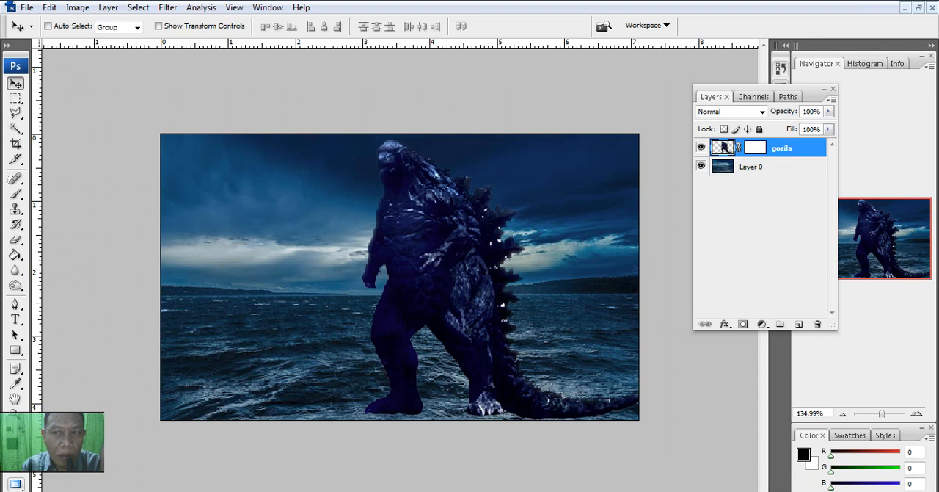
click(756, 147)
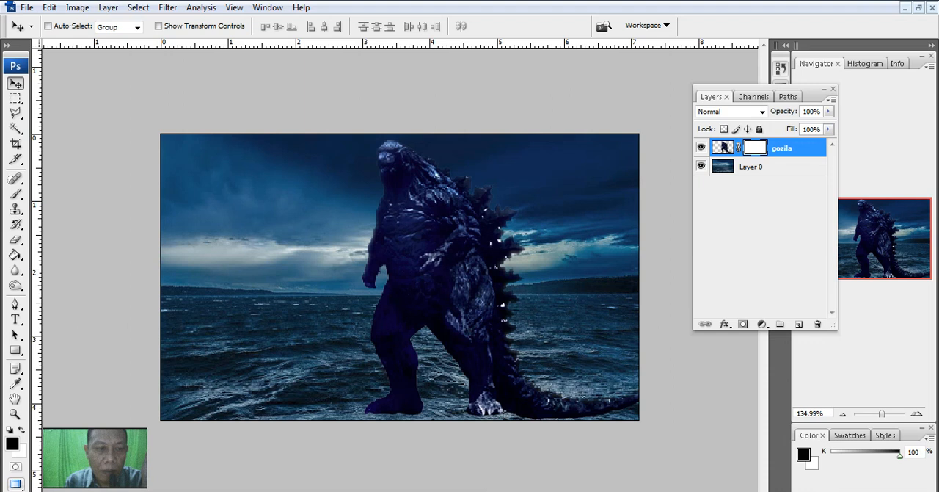
Step: Swap the foreground and background colours back and forth, ending with black as the foreground
key(x)
key(x)
key(x)
key(x)
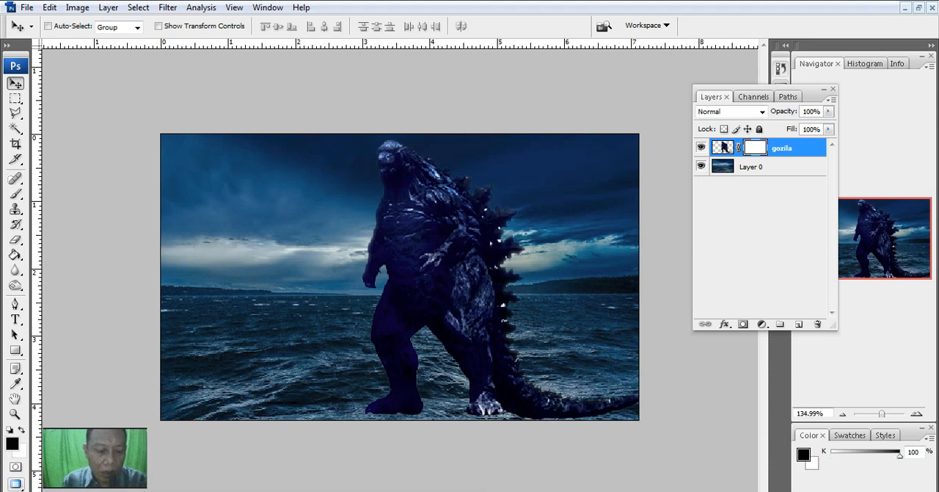
click(21, 430)
click(22, 430)
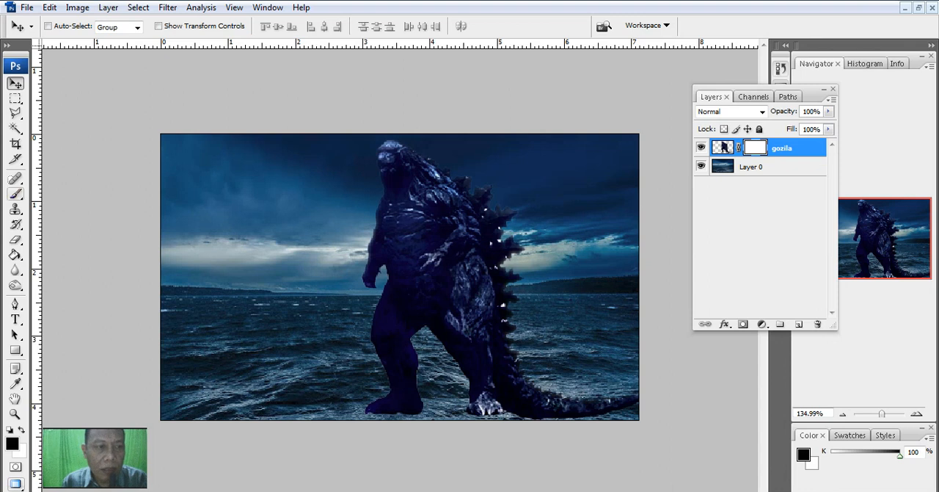
Step: Paint the mask black with a soft 99 px Brush to hide the creature's legs, tail and lower torso
click(16, 193)
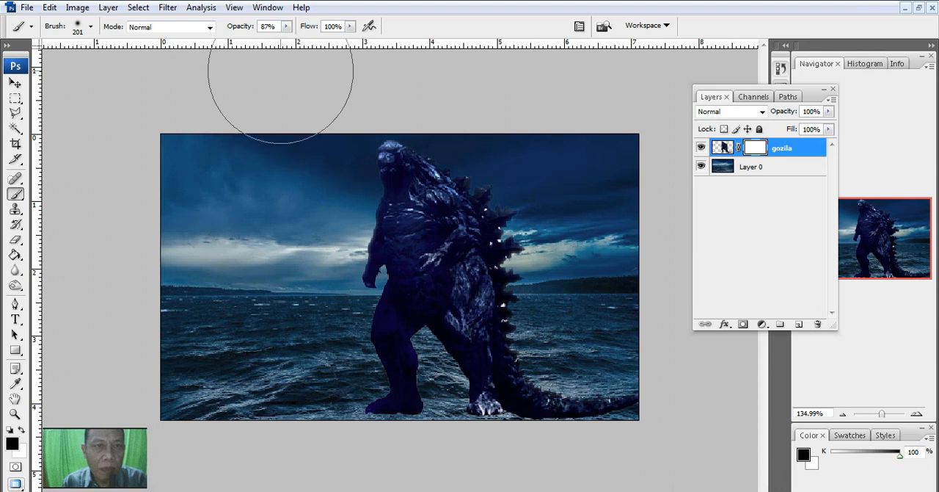
right_click(256, 203)
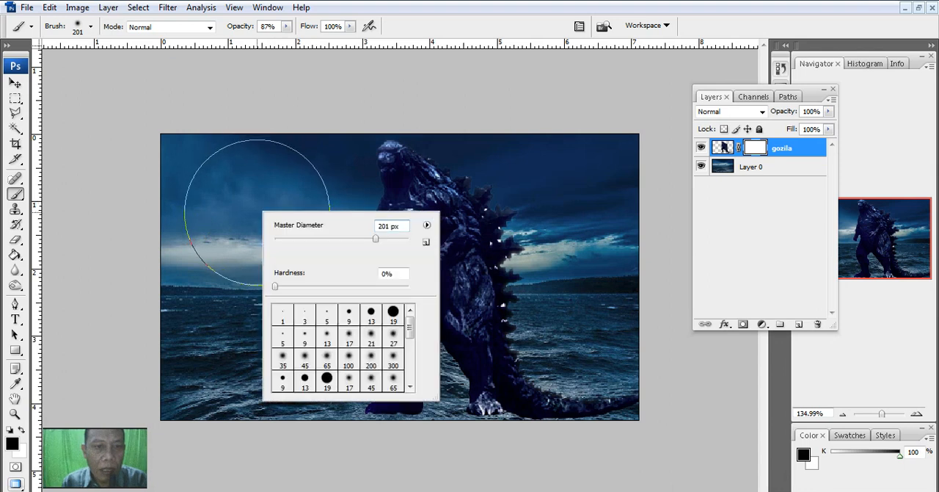
mouse_move(376, 238)
mouse_down()
mouse_move(322, 238)
mouse_move(340, 239)
mouse_up()
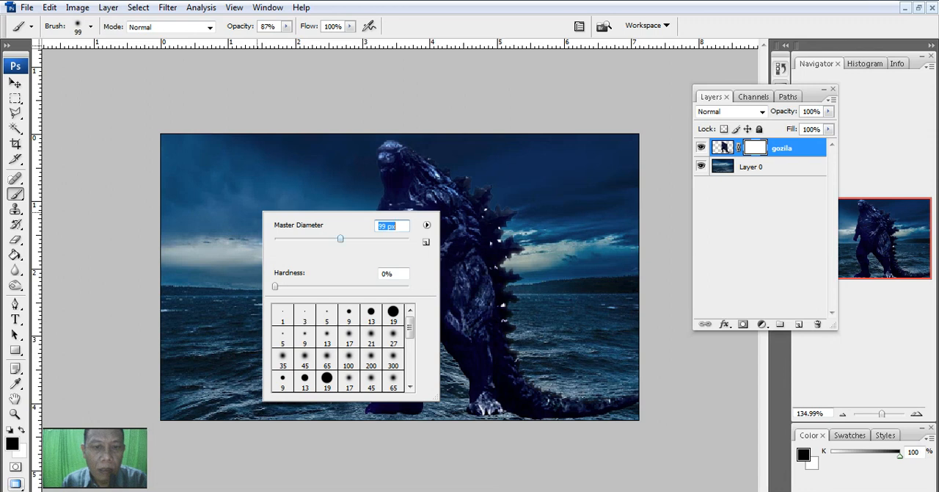
mouse_move(527, 234)
mouse_down()
mouse_move(525, 278)
mouse_move(455, 367)
mouse_move(538, 395)
mouse_move(634, 405)
mouse_move(409, 414)
mouse_move(383, 366)
mouse_move(414, 317)
mouse_move(477, 281)
mouse_move(474, 308)
mouse_up()
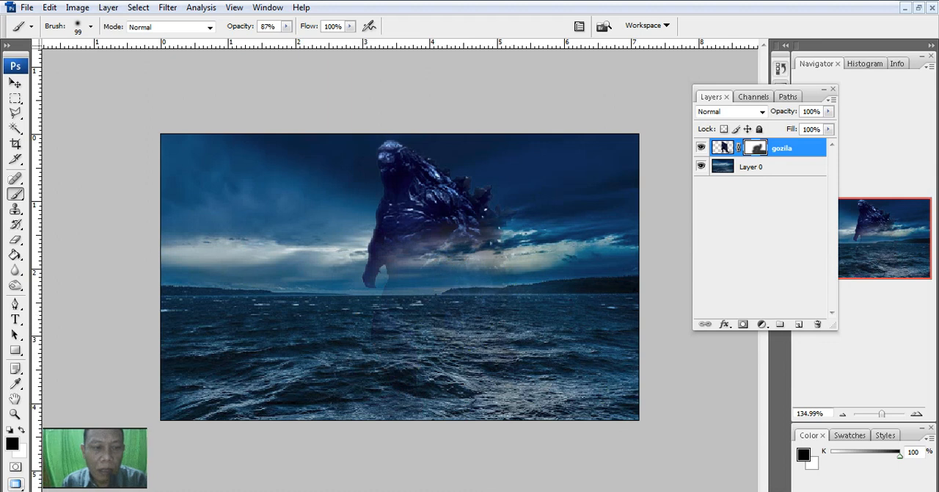
Step: Restore the creature's torso by painting the mask white, and hide its legs below the waterline with black
key(x)
mouse_move(398, 248)
mouse_down()
mouse_move(401, 306)
mouse_move(416, 311)
mouse_move(448, 253)
mouse_move(472, 271)
mouse_move(479, 292)
mouse_move(469, 283)
mouse_move(469, 299)
mouse_move(457, 247)
mouse_move(484, 322)
mouse_move(439, 303)
mouse_move(420, 323)
mouse_move(470, 342)
mouse_move(404, 348)
mouse_move(408, 359)
mouse_move(430, 318)
mouse_move(465, 347)
mouse_move(453, 338)
mouse_move(472, 331)
mouse_move(483, 358)
mouse_move(463, 331)
mouse_move(457, 290)
mouse_move(483, 329)
mouse_up()
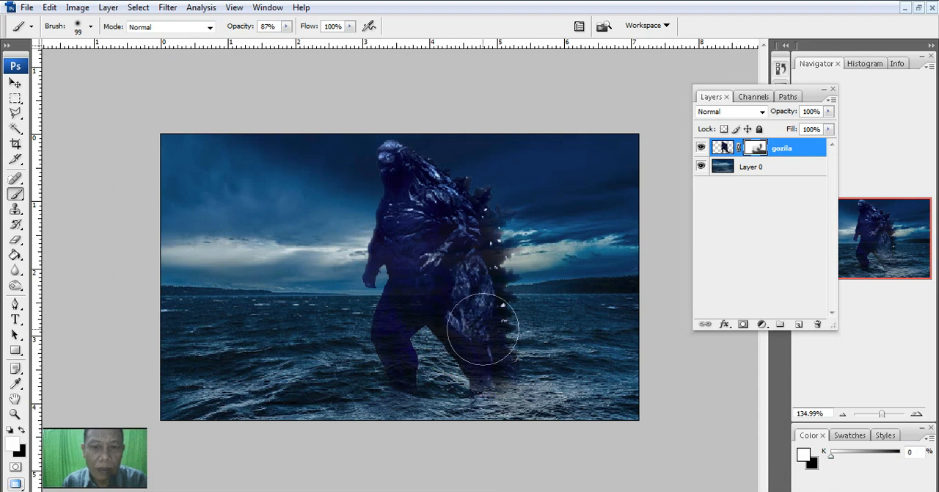
key(x)
mouse_move(419, 369)
mouse_down()
mouse_move(408, 362)
mouse_move(482, 336)
mouse_move(413, 356)
mouse_move(397, 349)
mouse_up()
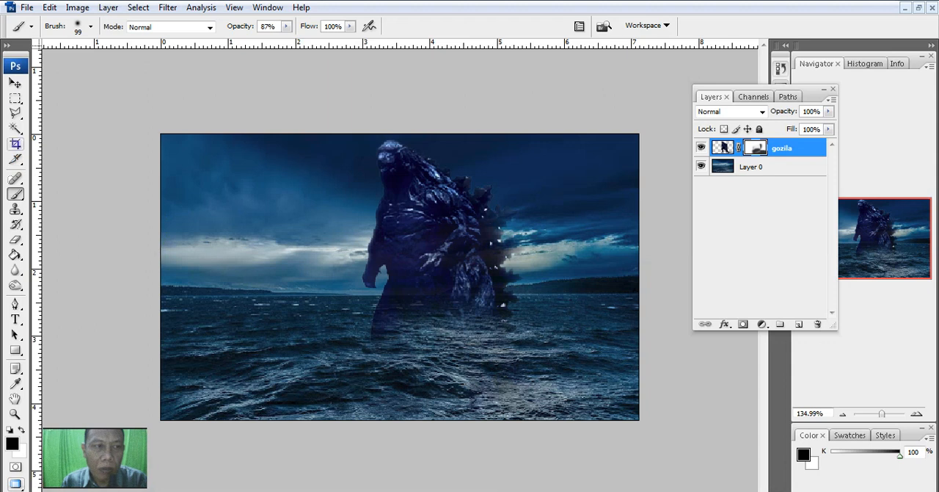
Step: Scale the masked creature to 85% and reposition it in the sea near the centre of the scene
click(14, 83)
click(158, 26)
drag(361, 138, 432, 209)
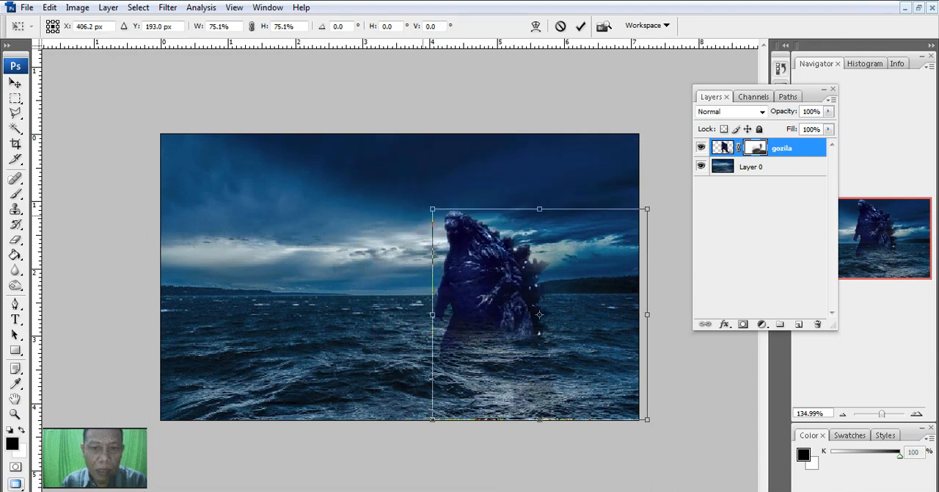
drag(539, 314, 503, 323)
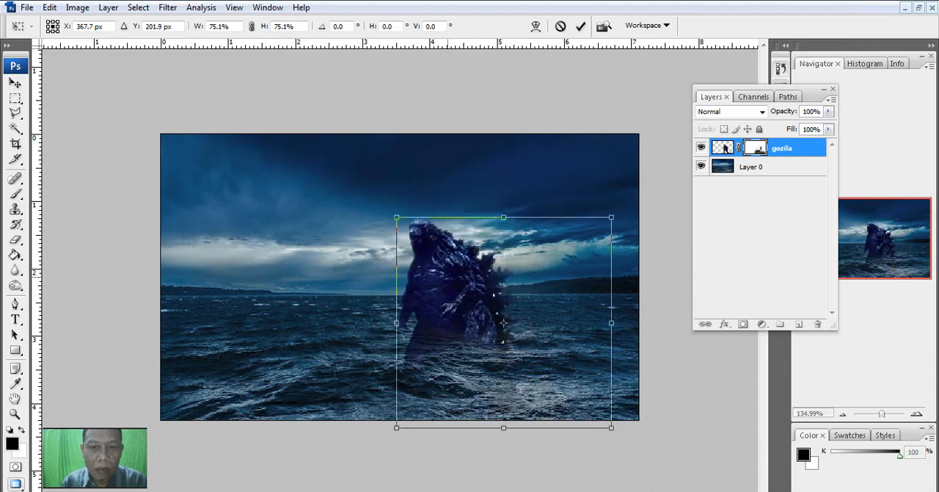
drag(396, 217, 367, 189)
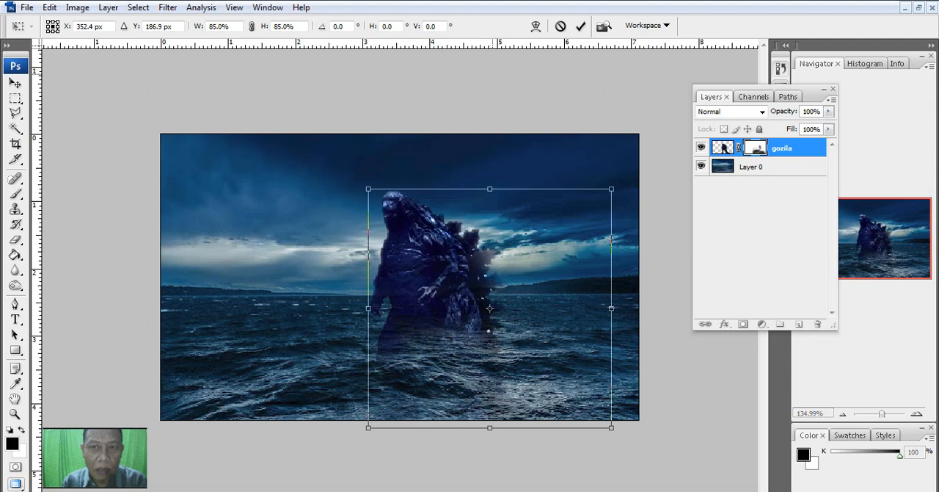
click(580, 26)
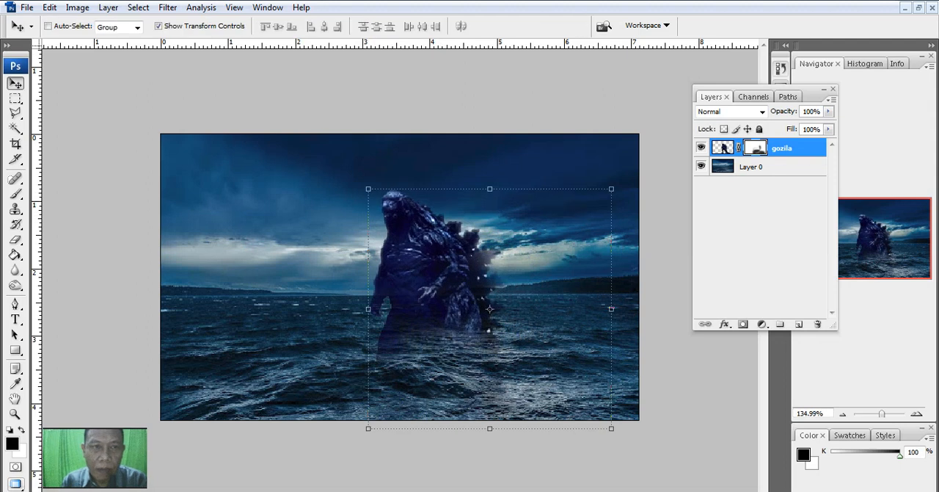
click(158, 26)
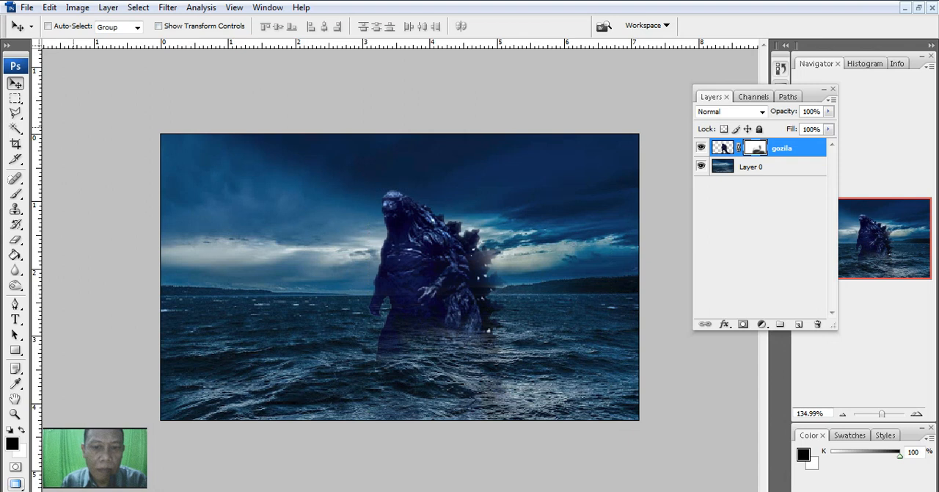
Step: Target the gozila layer's image instead of its mask and place kapal.png as a new layer above it
click(27, 7)
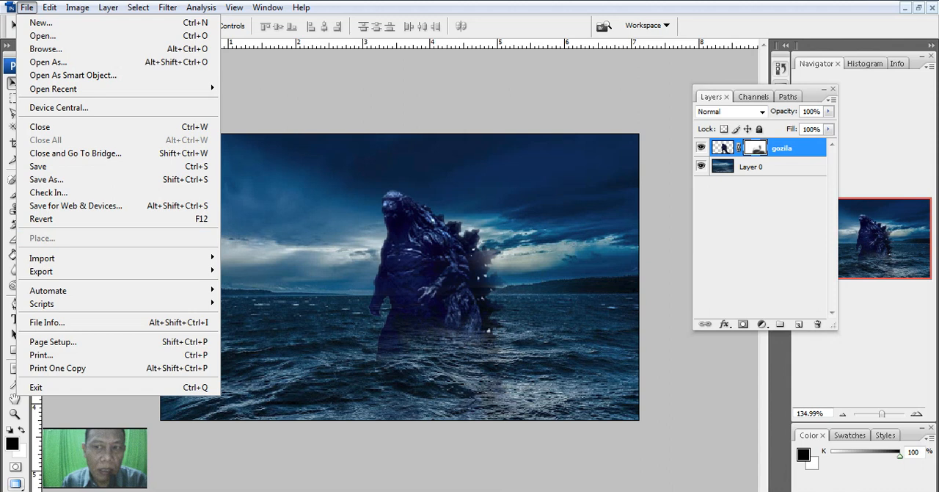
key(Escape)
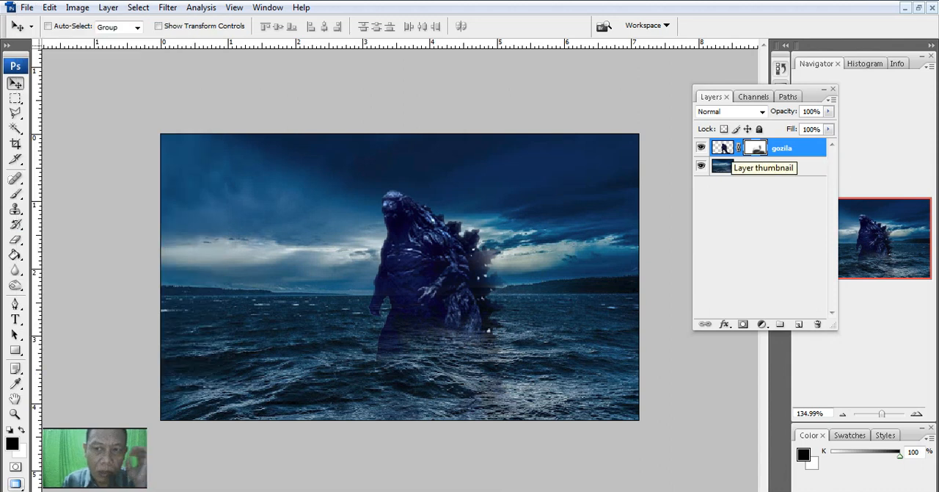
click(723, 147)
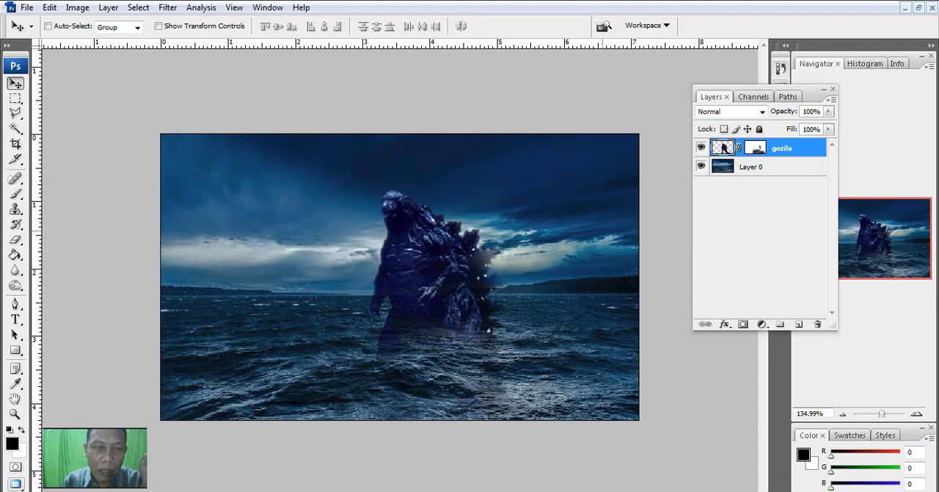
click(26, 8)
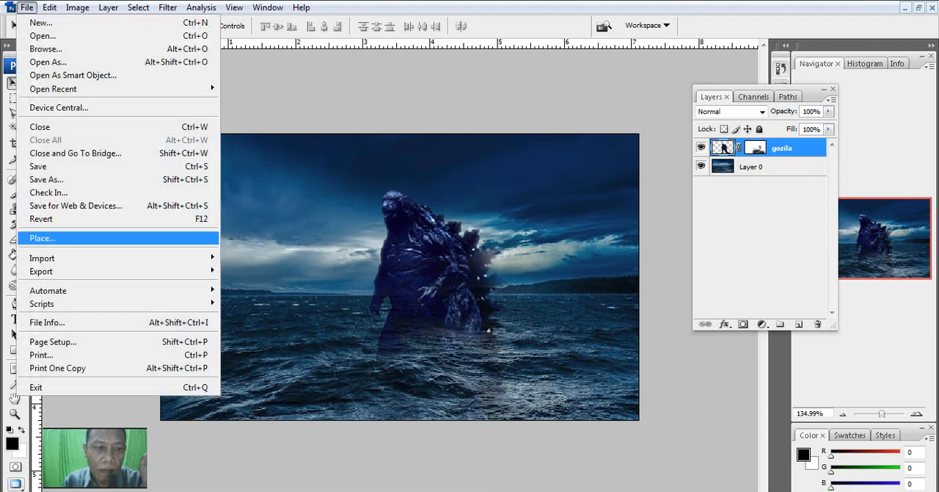
click(42, 238)
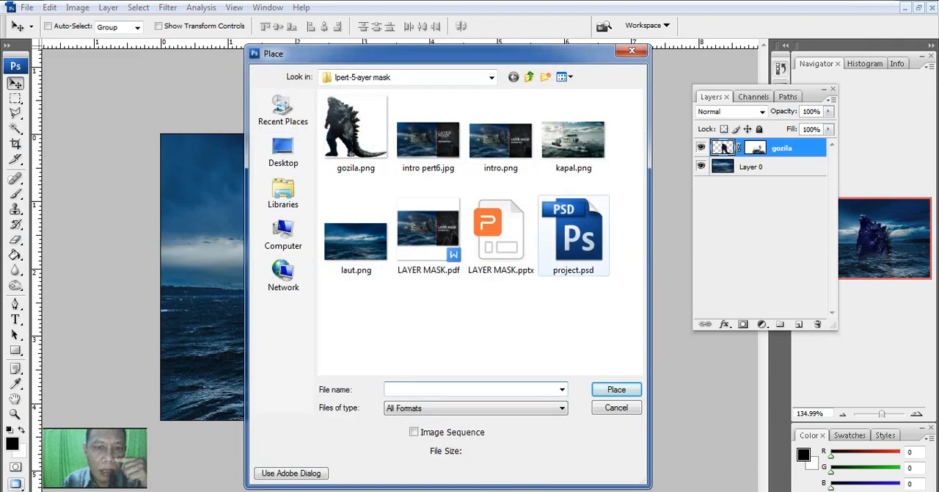
click(573, 140)
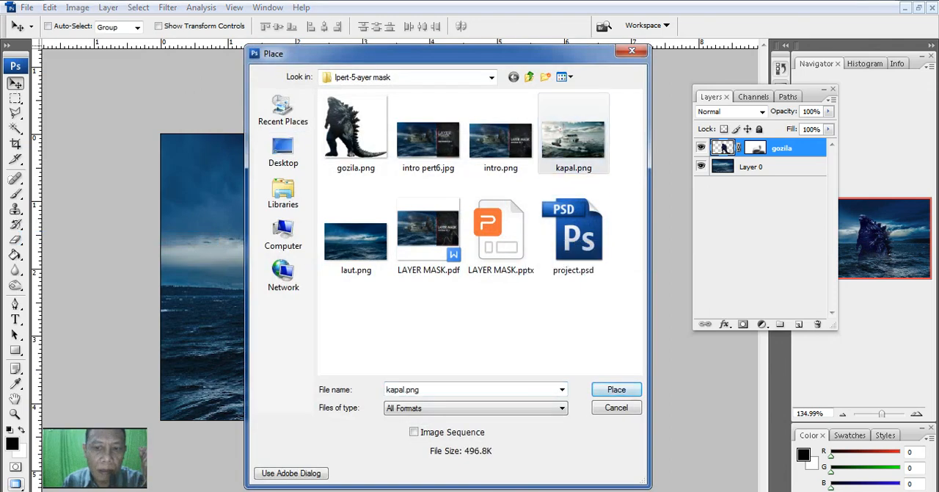
click(617, 390)
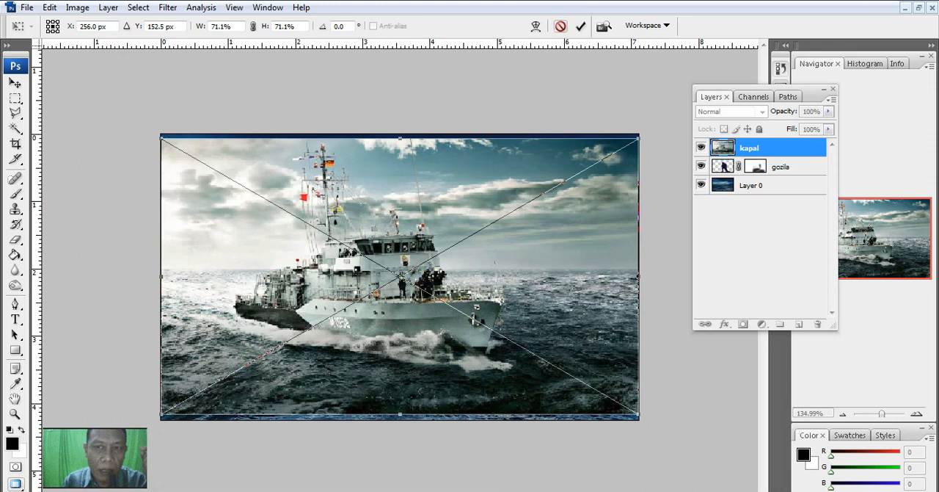
click(581, 26)
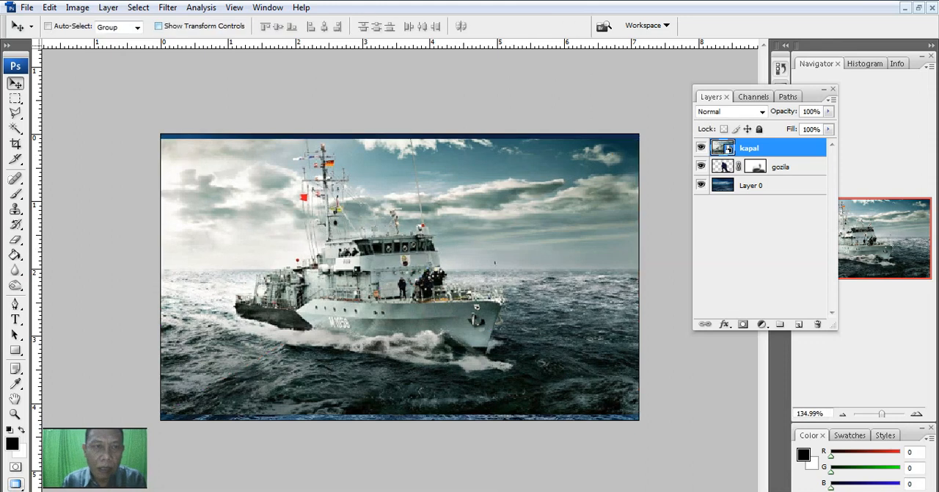
Step: Scale the kapal photo down proportionally and move it to the lower left of the scene, in front of the creature
key(ctrl+t)
drag(639, 138, 542, 194)
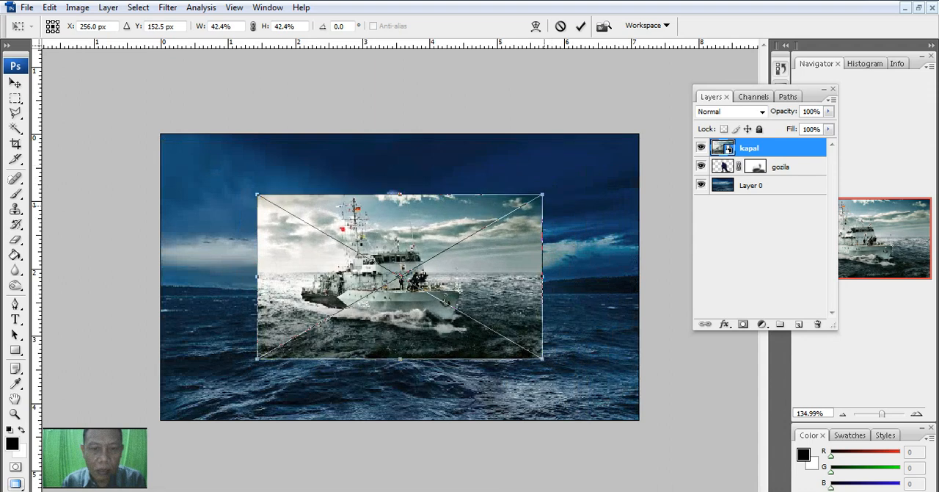
drag(455, 269, 366, 301)
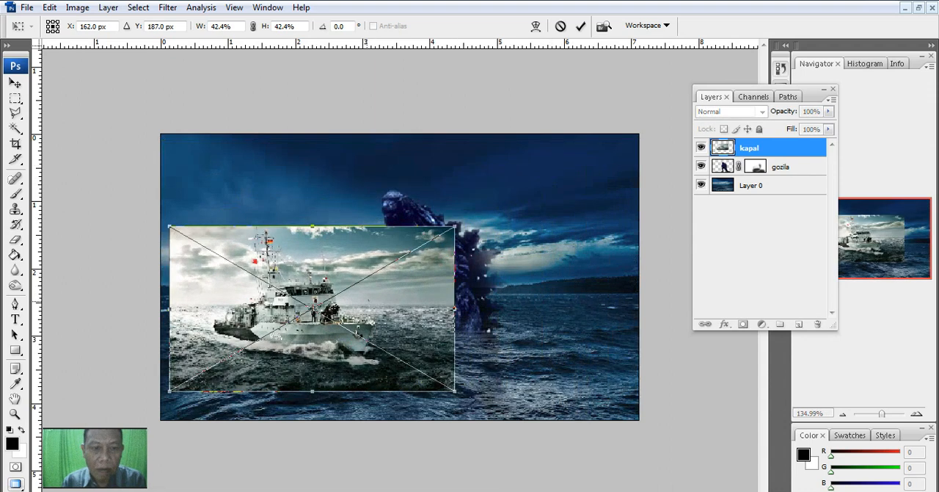
drag(455, 227, 469, 218)
click(580, 26)
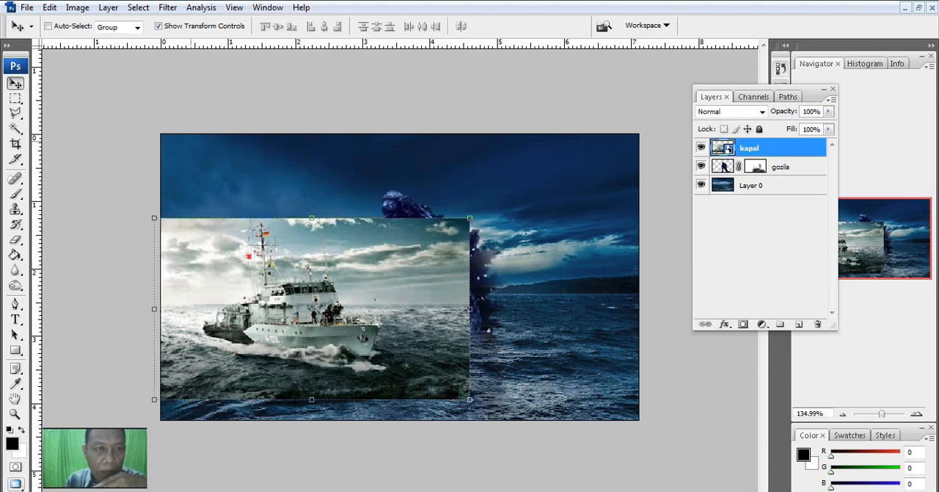
click(77, 8)
mouse_move(103, 42)
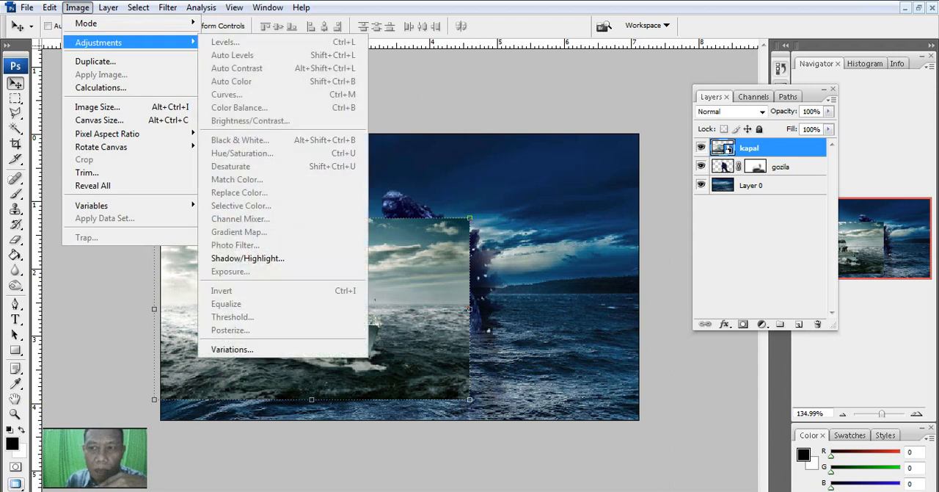
key(Escape)
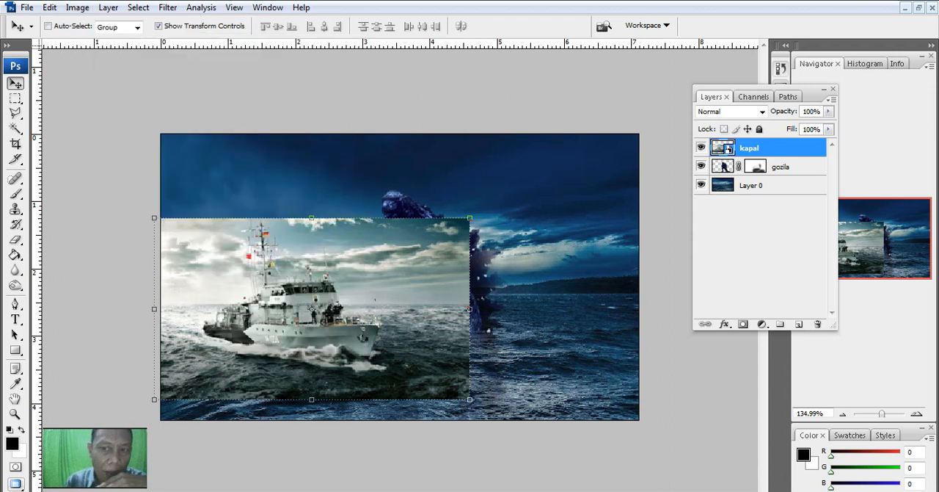
Step: Rasterize the kapal layer and apply Brightness/Contrast with brightness -61 and contrast +56
right_click(760, 146)
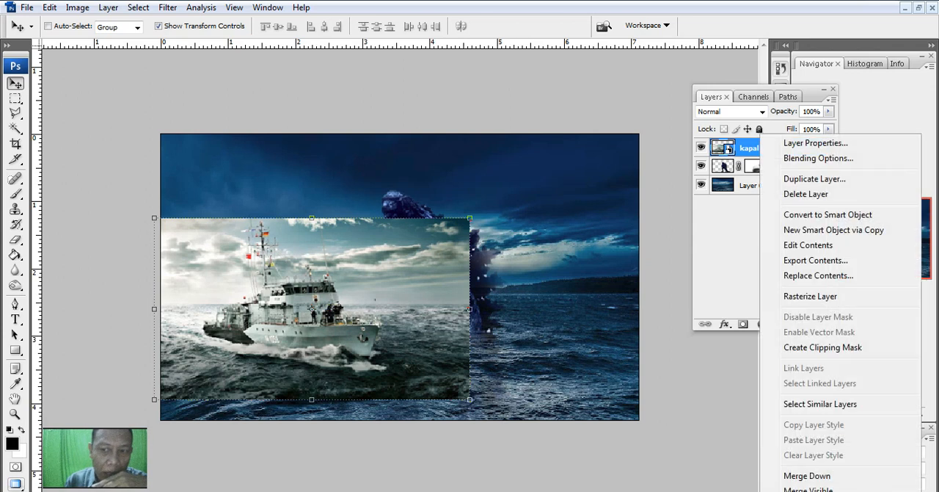
click(810, 296)
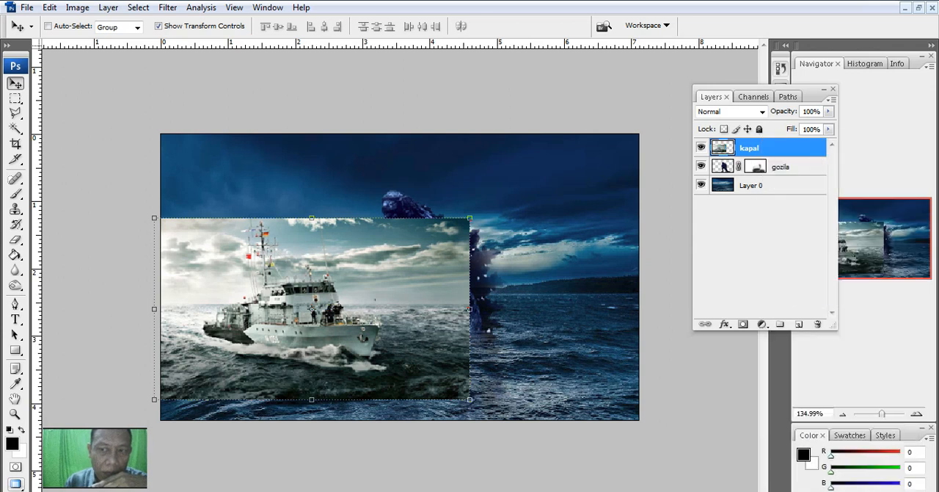
click(77, 7)
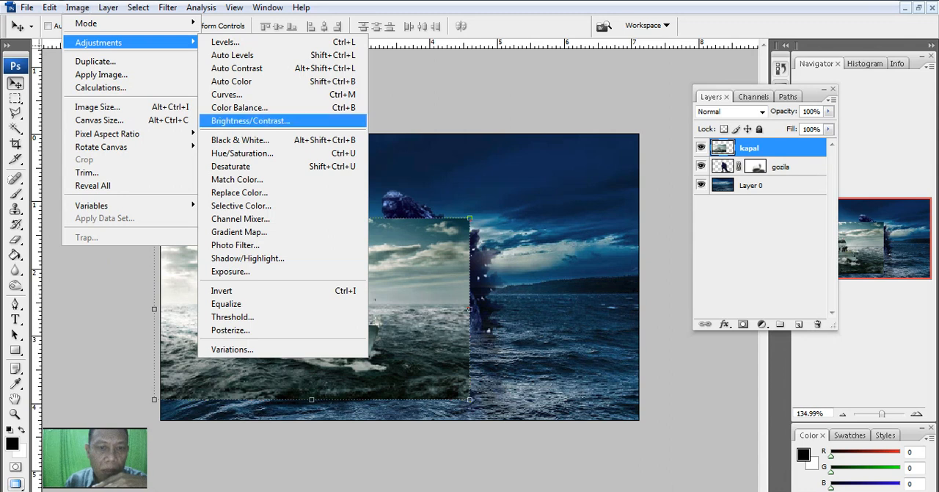
click(249, 120)
text(52)
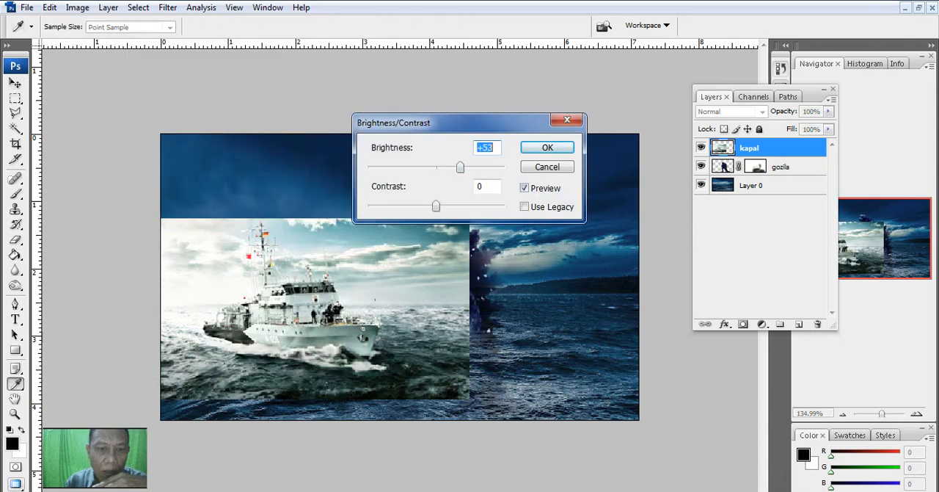
text(-61)
drag(436, 206, 474, 206)
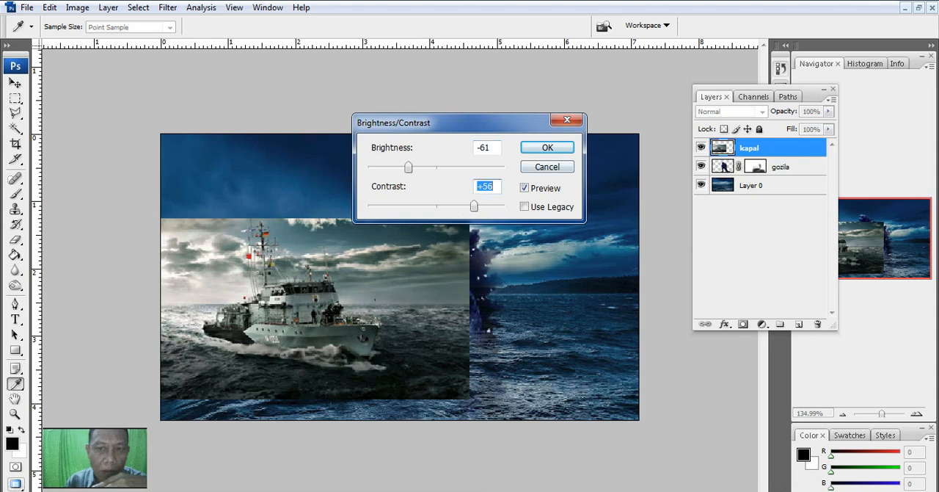
click(547, 148)
key(v)
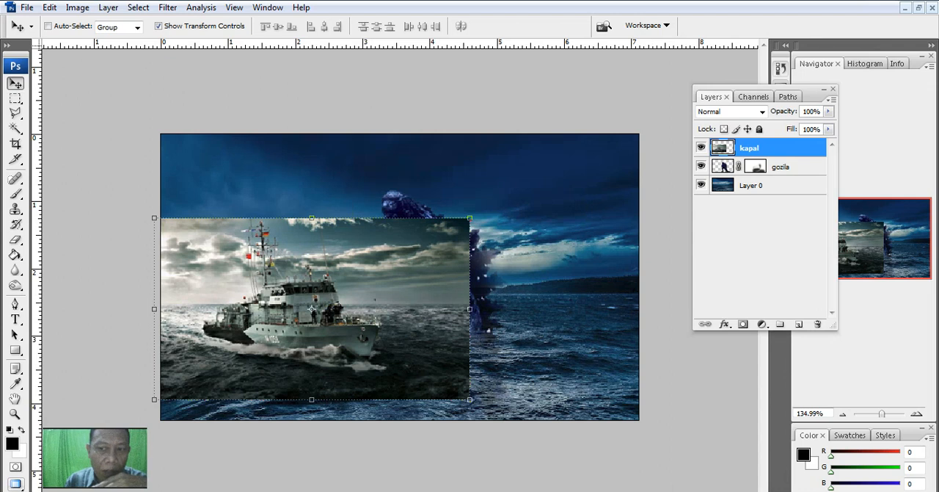
Step: Add a layer mask to the kapal layer and paint it black with a soft 99 px Brush to hide the sky and sea around the ship
click(742, 323)
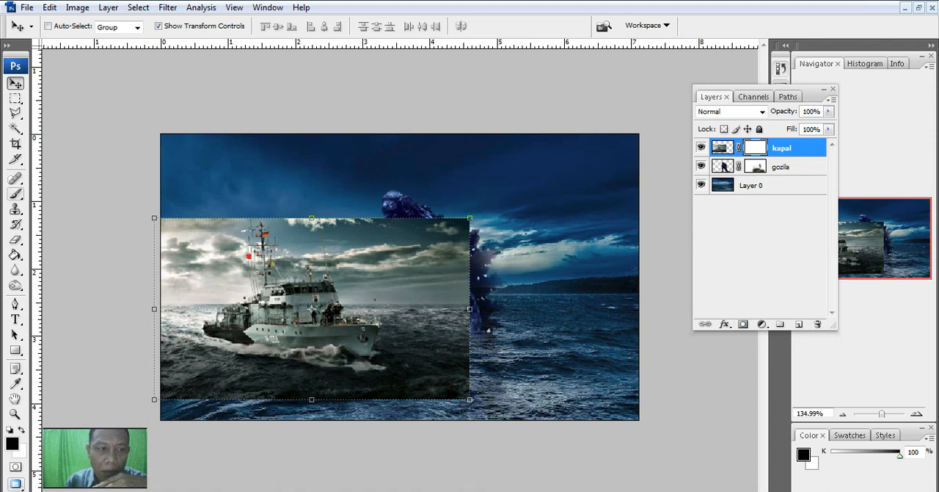
click(14, 194)
mouse_move(266, 182)
mouse_down()
mouse_move(190, 230)
mouse_move(182, 224)
mouse_move(326, 196)
mouse_move(481, 232)
mouse_move(303, 209)
mouse_move(386, 230)
mouse_move(480, 305)
mouse_move(491, 375)
mouse_move(459, 367)
mouse_move(426, 313)
mouse_move(365, 249)
mouse_move(454, 361)
mouse_move(459, 415)
mouse_move(492, 389)
mouse_move(407, 422)
mouse_move(305, 435)
mouse_move(122, 382)
mouse_move(128, 364)
mouse_move(265, 406)
mouse_move(361, 419)
mouse_up()
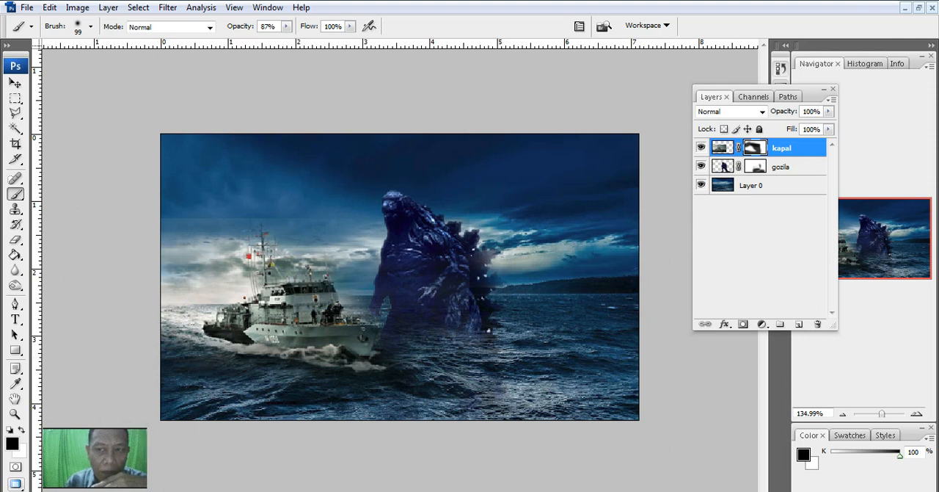
Step: Darken the ship image on the kapal layer with the Burn tool at 65 px, Midtones range and 33% exposure
click(723, 148)
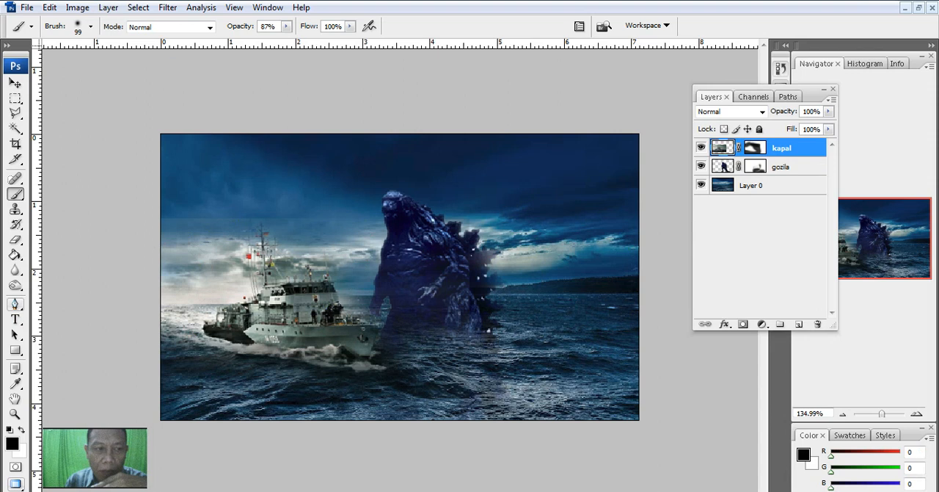
click(16, 285)
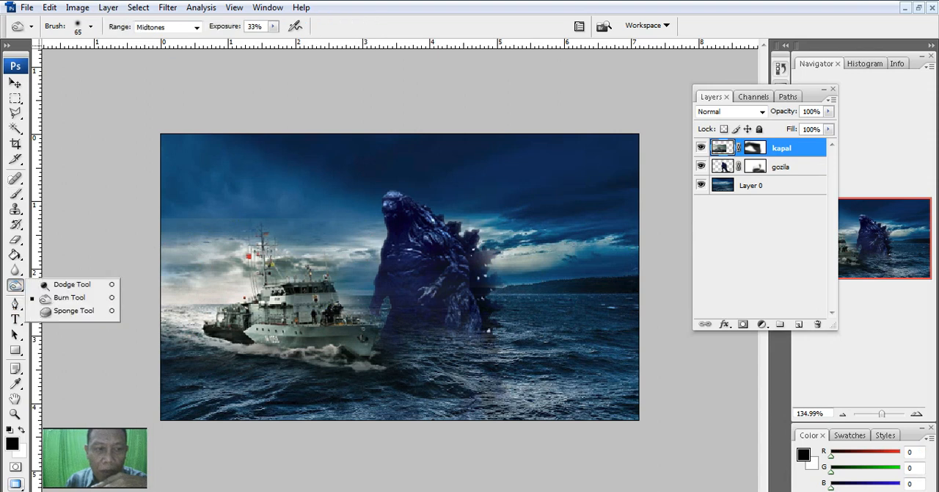
click(70, 297)
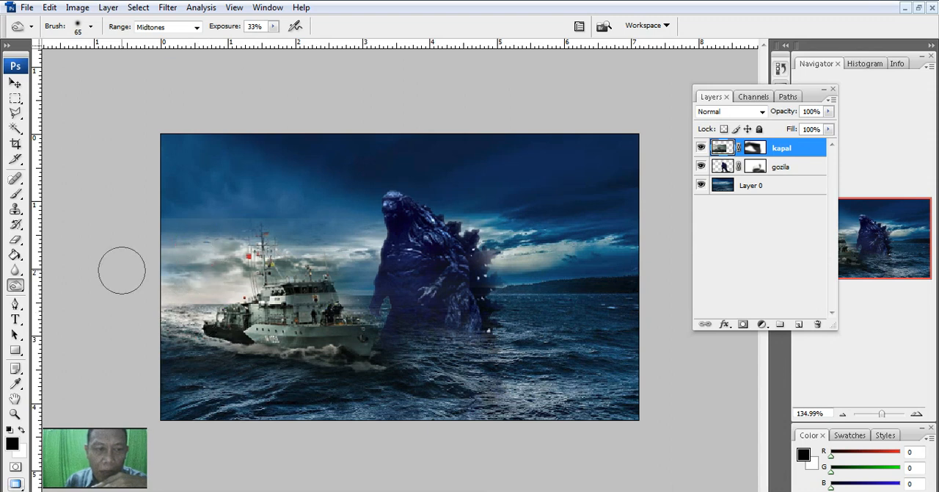
Step: Target the kapal layer's mask and paint out the photo's upper-left edge in black with the Brush at 98% opacity
click(755, 148)
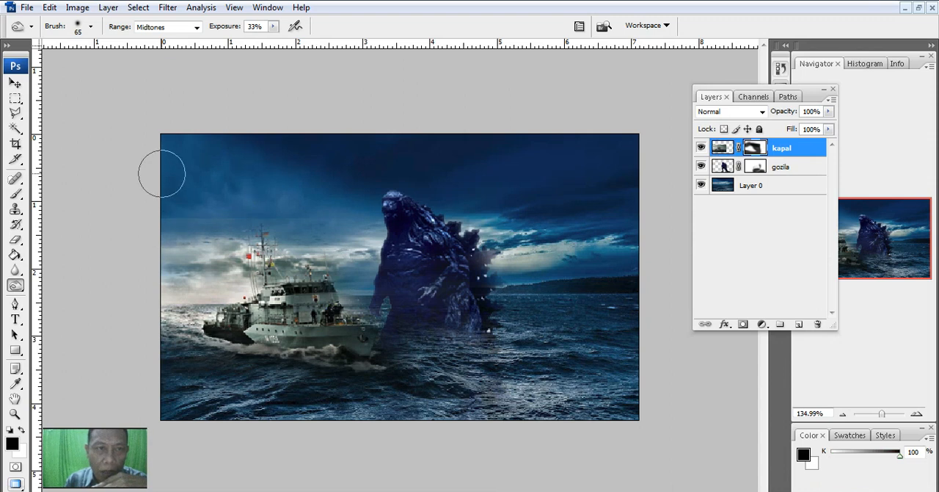
click(14, 193)
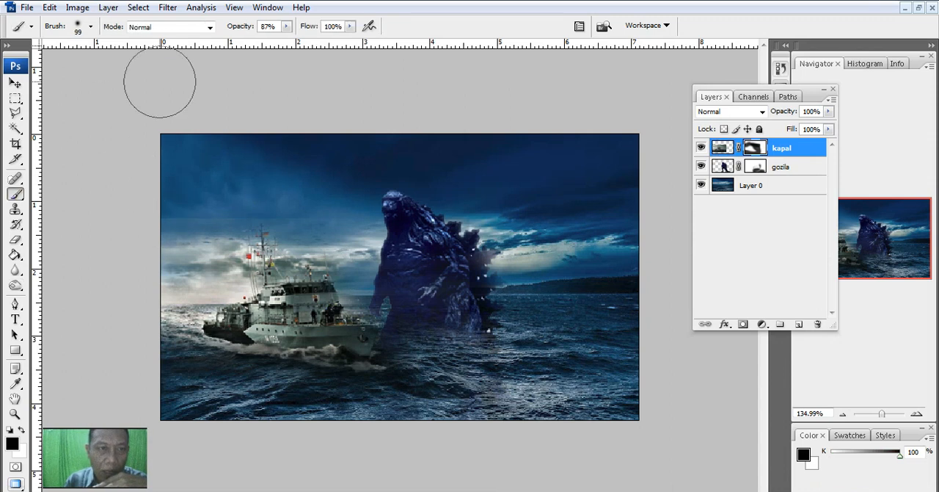
click(286, 27)
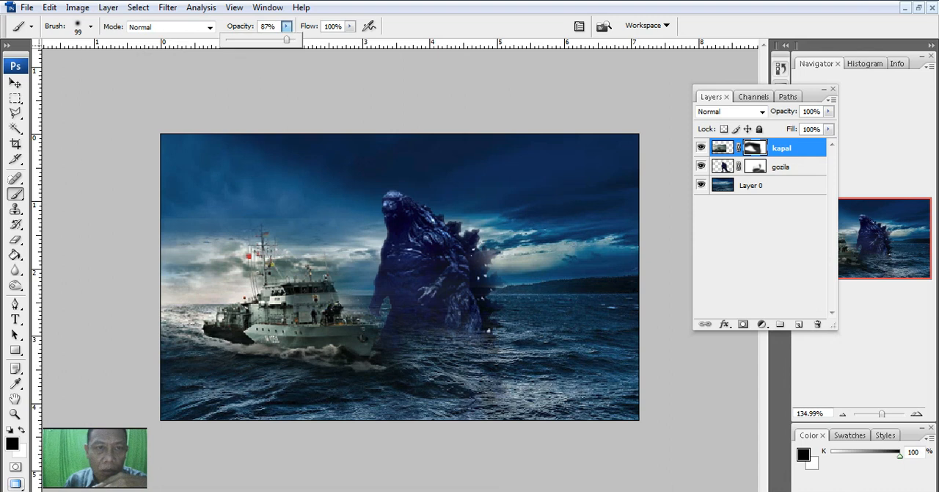
drag(292, 40, 294, 40)
mouse_move(179, 201)
mouse_down()
mouse_move(238, 196)
mouse_move(182, 212)
mouse_move(261, 192)
mouse_move(325, 215)
mouse_move(301, 202)
mouse_move(305, 177)
mouse_move(225, 187)
mouse_move(163, 222)
mouse_up()
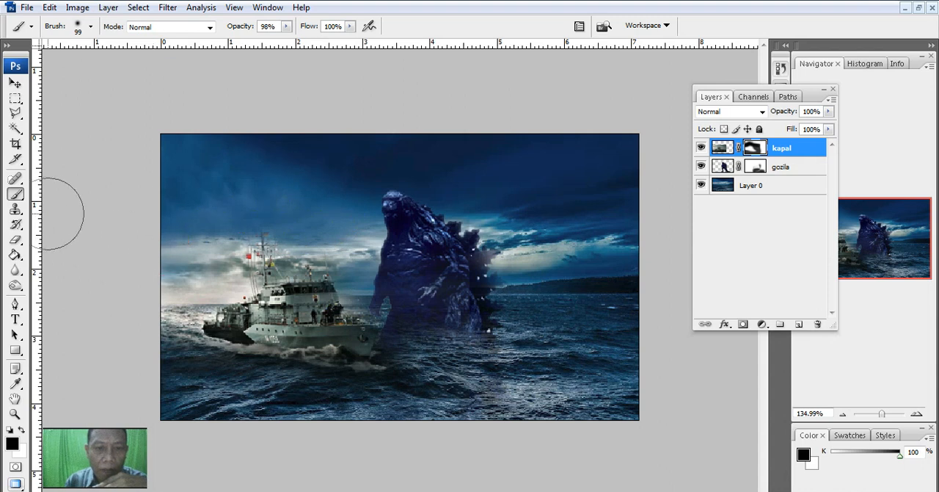
Step: Enlarge the masked ship to 130.7% and reposition it in the lower left of the scene
click(14, 83)
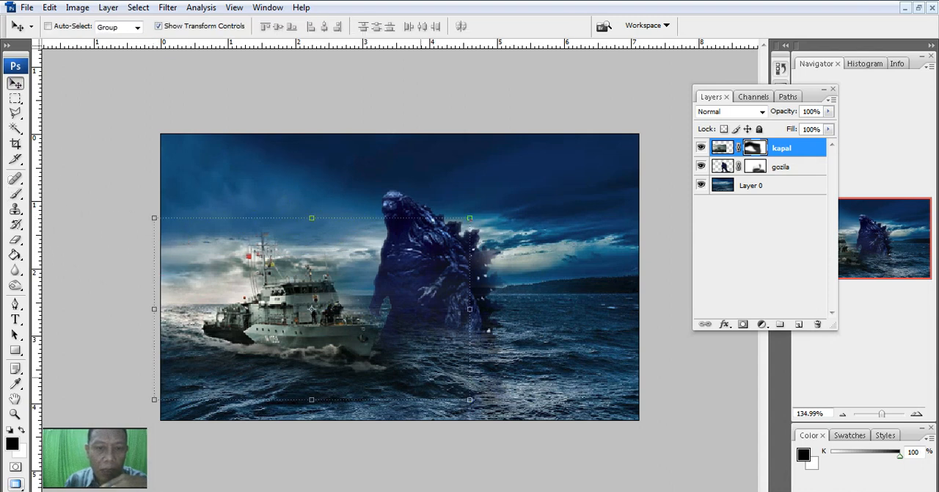
drag(470, 399, 567, 455)
drag(346, 351, 301, 316)
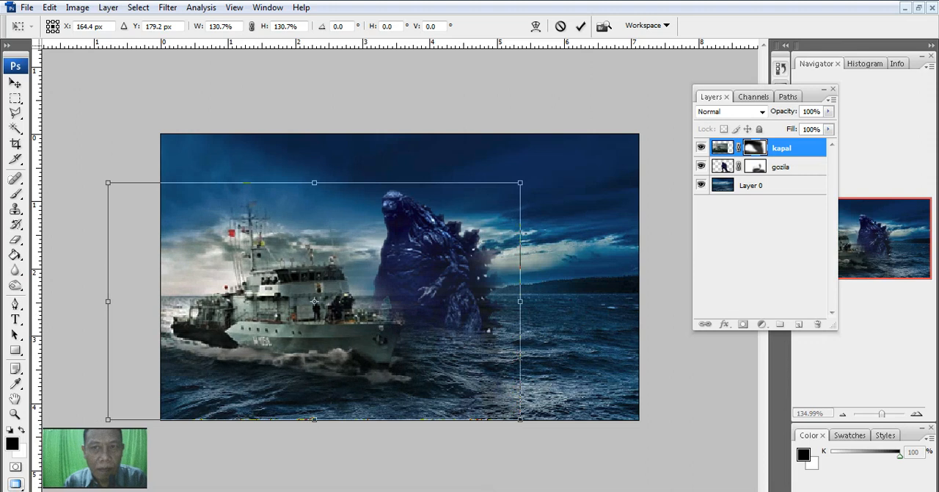
click(580, 26)
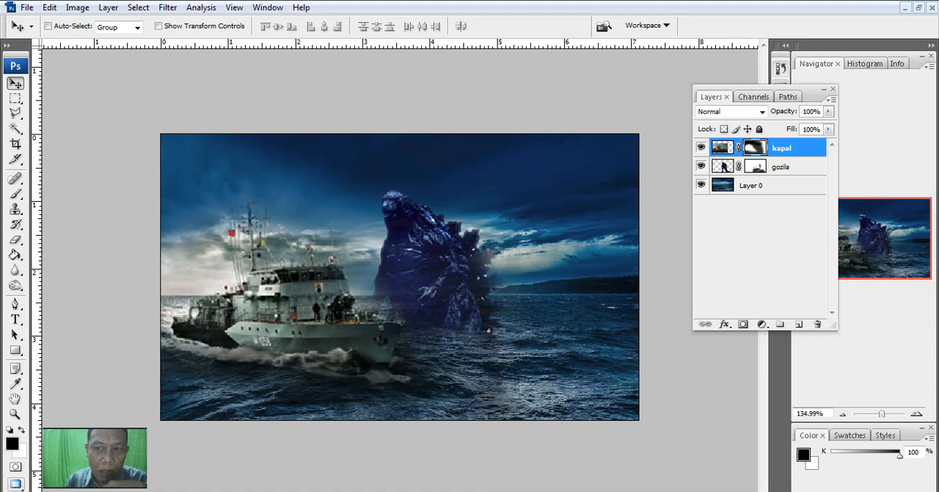
Step: Paint the gozila layer's mask white with a soft 57 px Brush to restore the creature's lower body and back spikes
click(783, 166)
key(s)
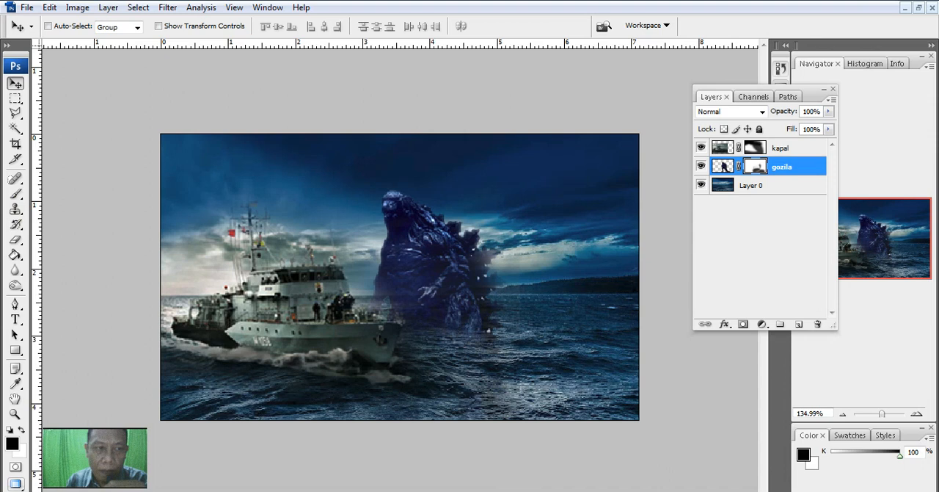
click(14, 194)
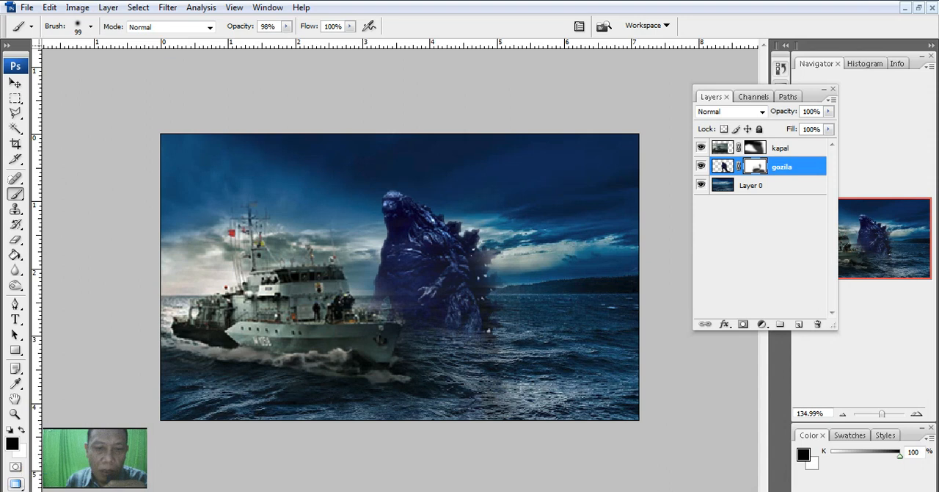
key(x)
right_click(422, 285)
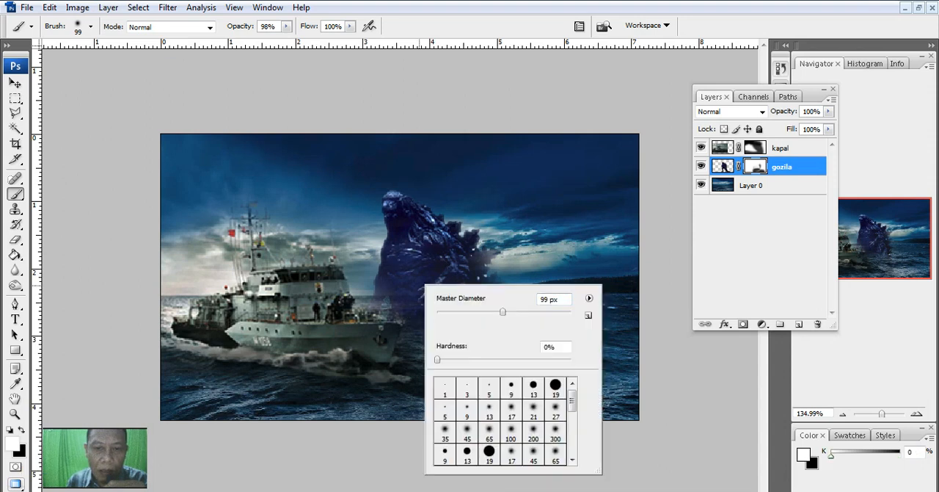
drag(478, 312, 476, 313)
drag(386, 293, 380, 300)
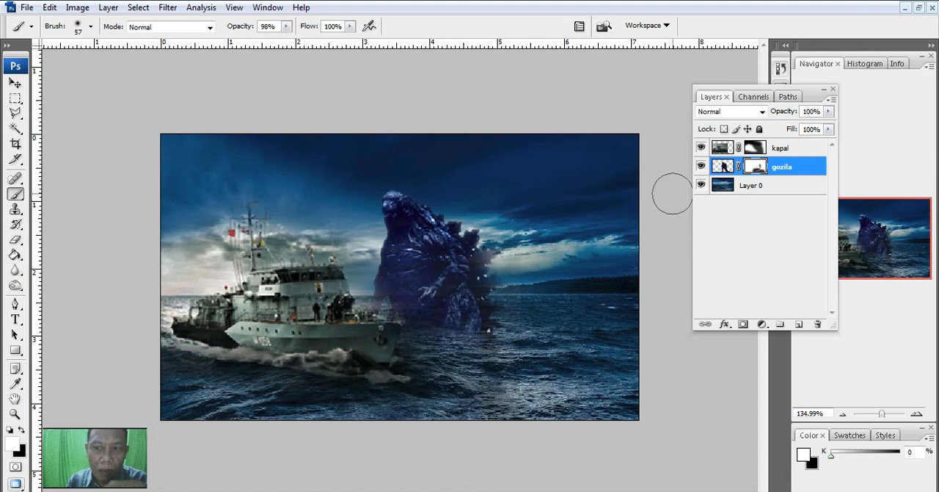
mouse_move(393, 296)
mouse_down()
mouse_move(447, 323)
mouse_move(459, 341)
mouse_move(472, 314)
mouse_move(432, 318)
mouse_move(394, 296)
mouse_move(387, 212)
mouse_move(430, 234)
mouse_move(476, 281)
mouse_move(472, 254)
mouse_move(479, 266)
mouse_move(469, 326)
mouse_move(386, 303)
mouse_up()
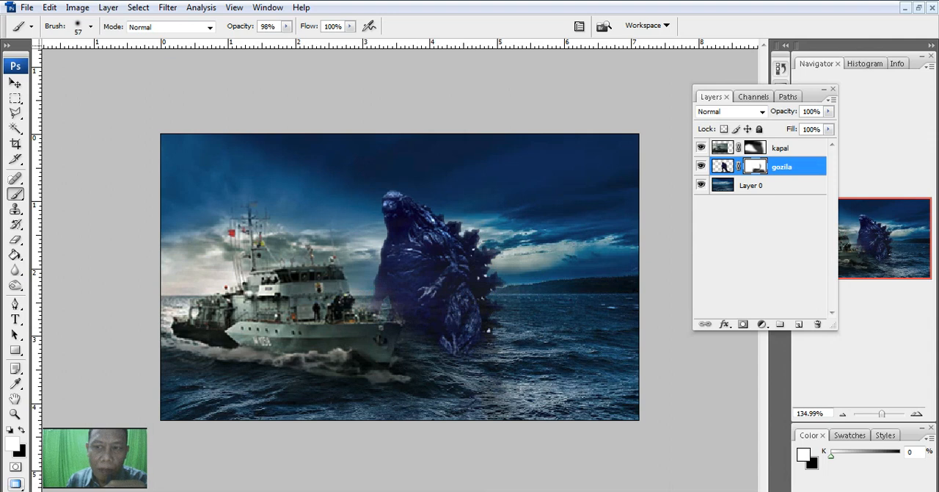
Step: Paint the kapal layer's mask black over the creature's arm and lower torso to clear the ship photo's remnants there
click(756, 147)
mouse_move(400, 311)
mouse_down()
mouse_move(388, 304)
mouse_move(400, 293)
mouse_move(372, 291)
mouse_move(389, 312)
mouse_move(400, 309)
mouse_move(374, 294)
mouse_move(421, 319)
mouse_up()
key(x)
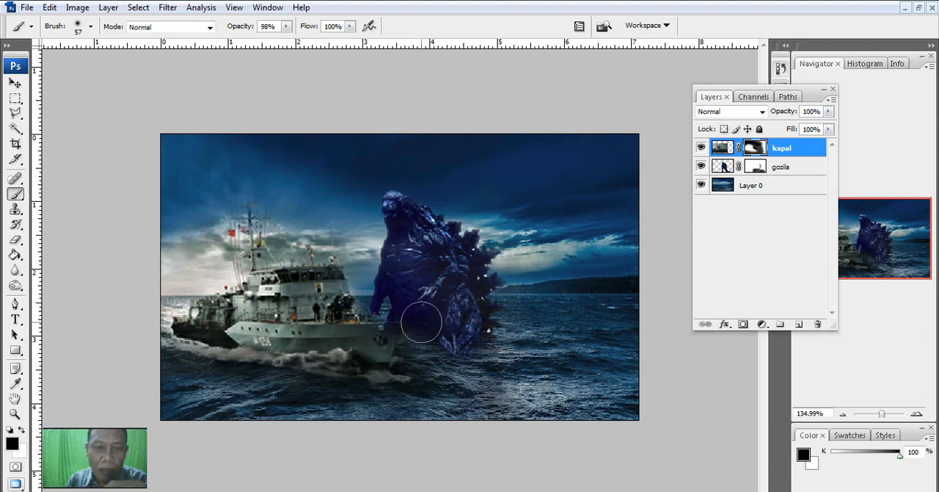